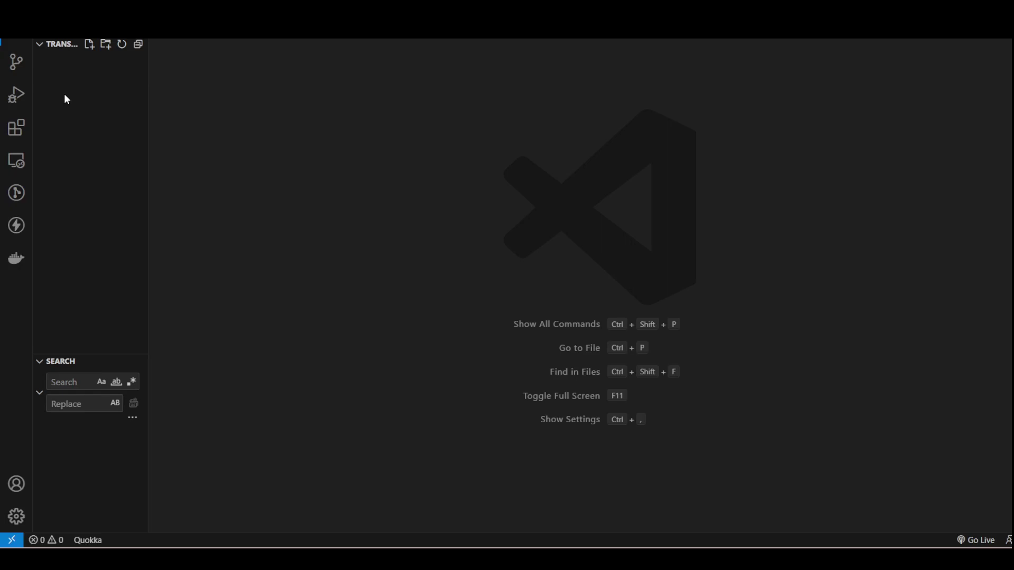
- Open an integrated terminal on the project folder and run npm init -y
{"action": "right_click", "coordinate": [78, 85]}
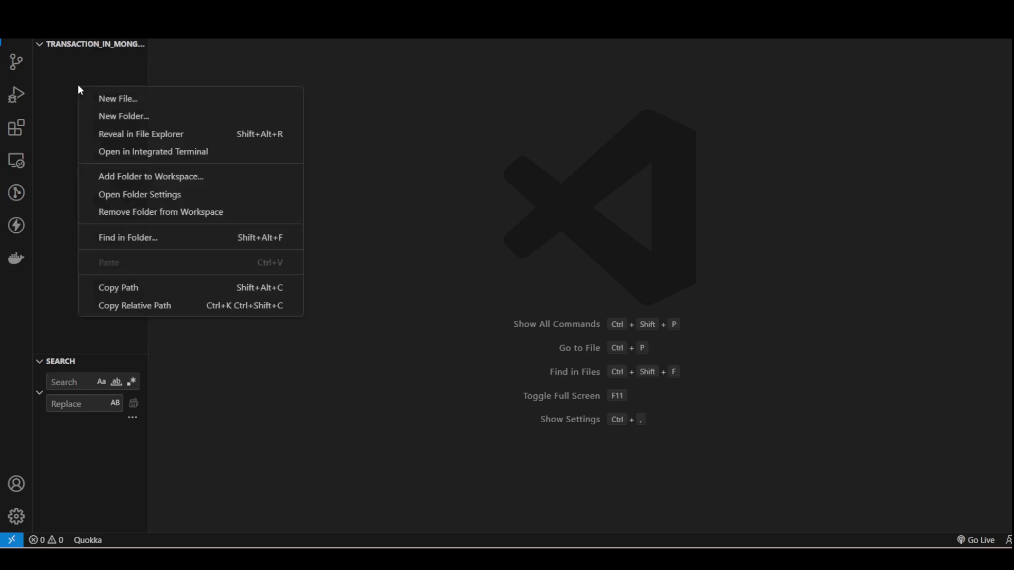
{"action": "left_click", "coordinate": [166, 151]}
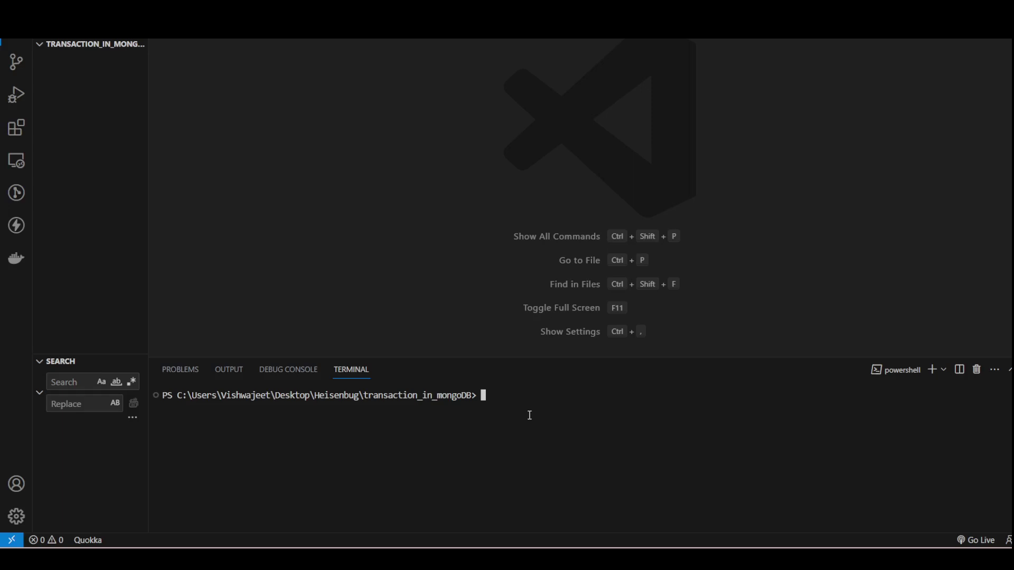
{"action": "type", "text": "npm"}
{"action": "type", "text": "i"}
{"action": "type", "text": "nit "}
{"action": "type", "text": "-y"}
{"action": "key", "text": "Return"}
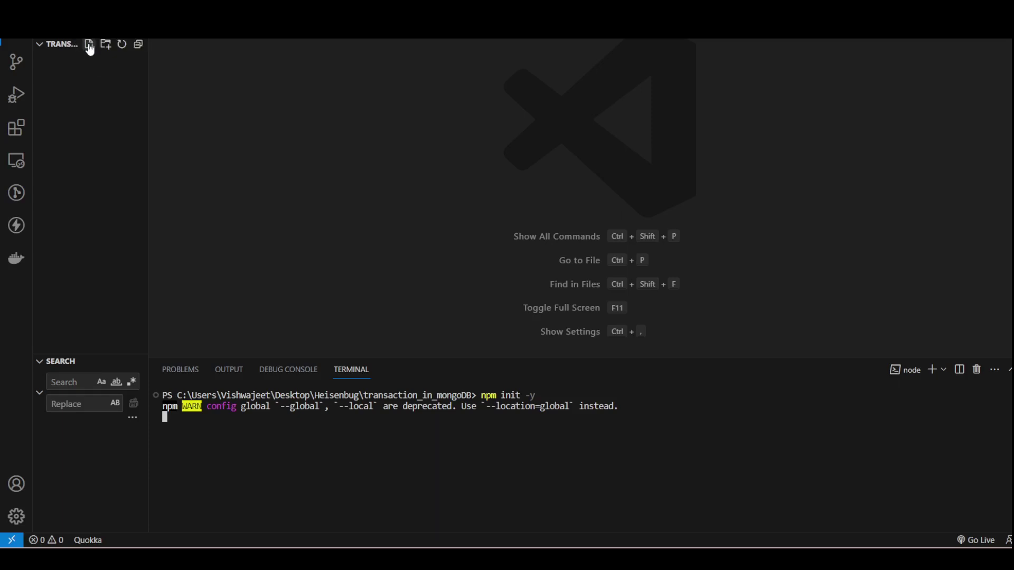
- Create an empty server.js, check the generated package.json, and return to server.js
{"action": "left_click", "coordinate": [90, 46]}
{"action": "type", "text": "server"}
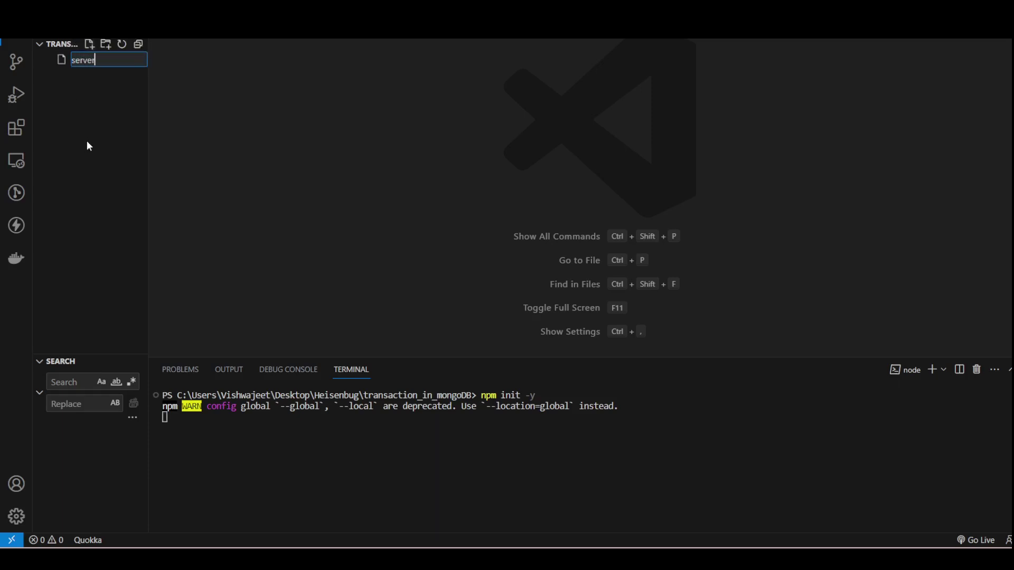
{"action": "type", "text": ".js"}
{"action": "key", "text": "Return"}
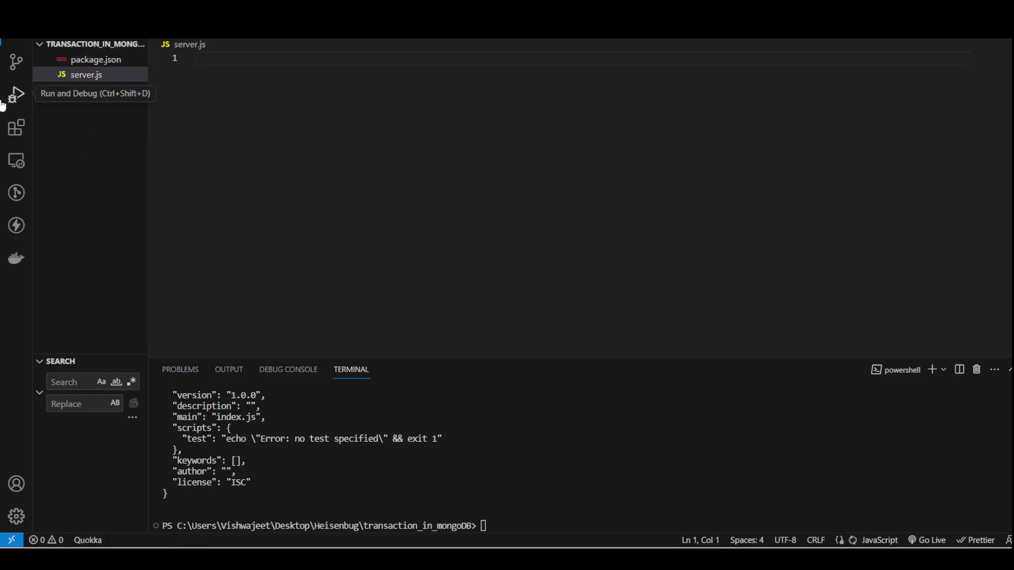
{"action": "left_click", "coordinate": [95, 60]}
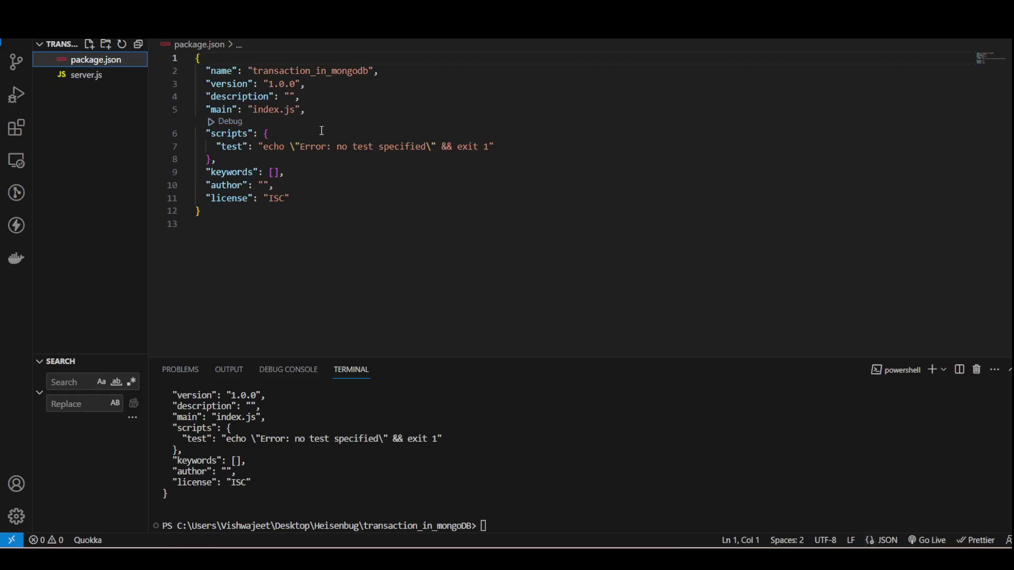
{"action": "left_click", "coordinate": [85, 74]}
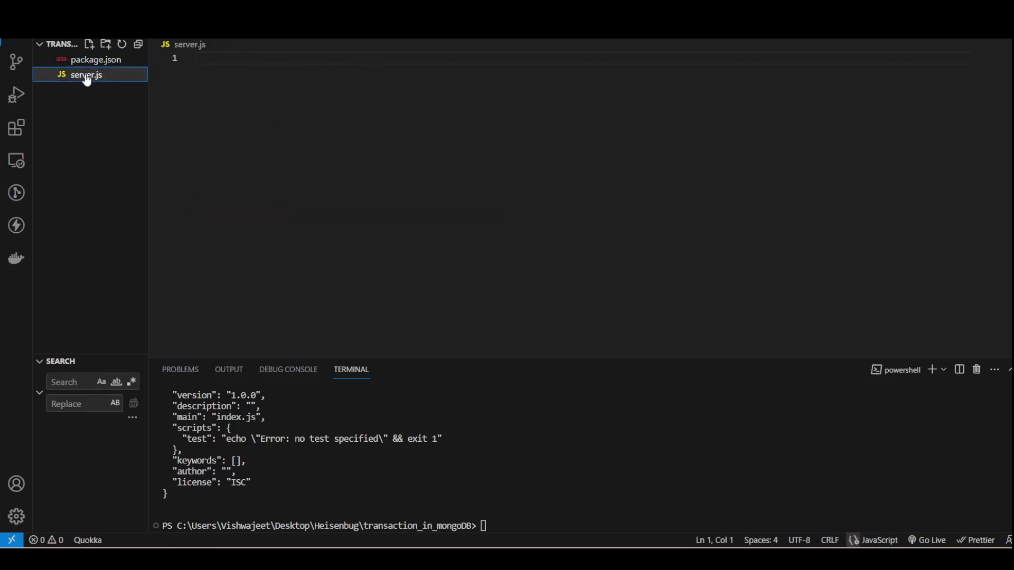
- Run npm i express nodemon in the terminal, correcting a stray typed letter
{"action": "left_click", "coordinate": [554, 468]}
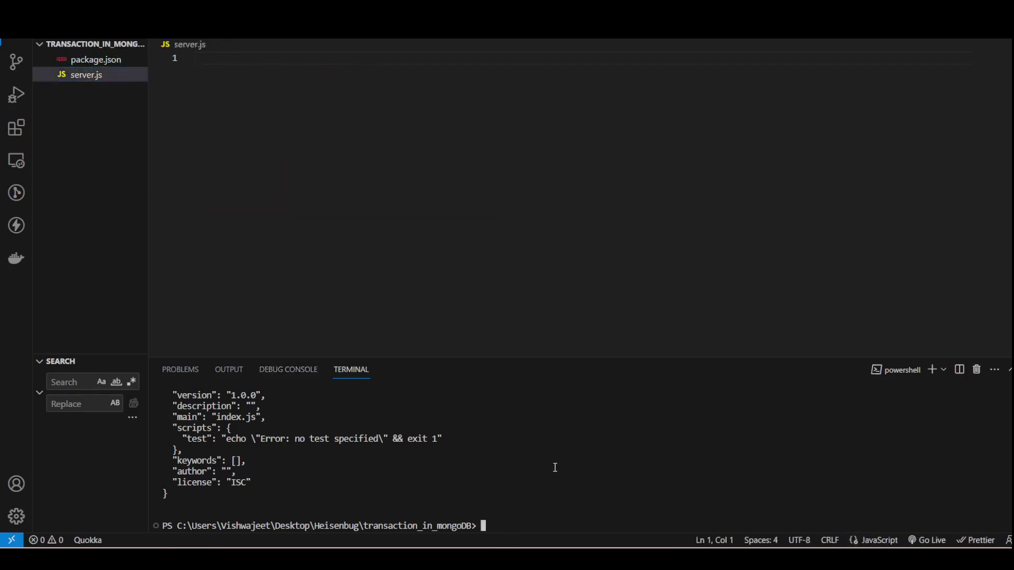
{"action": "type", "text": "npm "}
{"action": "type", "text": "i ex"}
{"action": "type", "text": "press"}
{"action": "type", "text": " n"}
{"action": "key", "text": "BackSpace"}
{"action": "type", "text": "nodemon"}
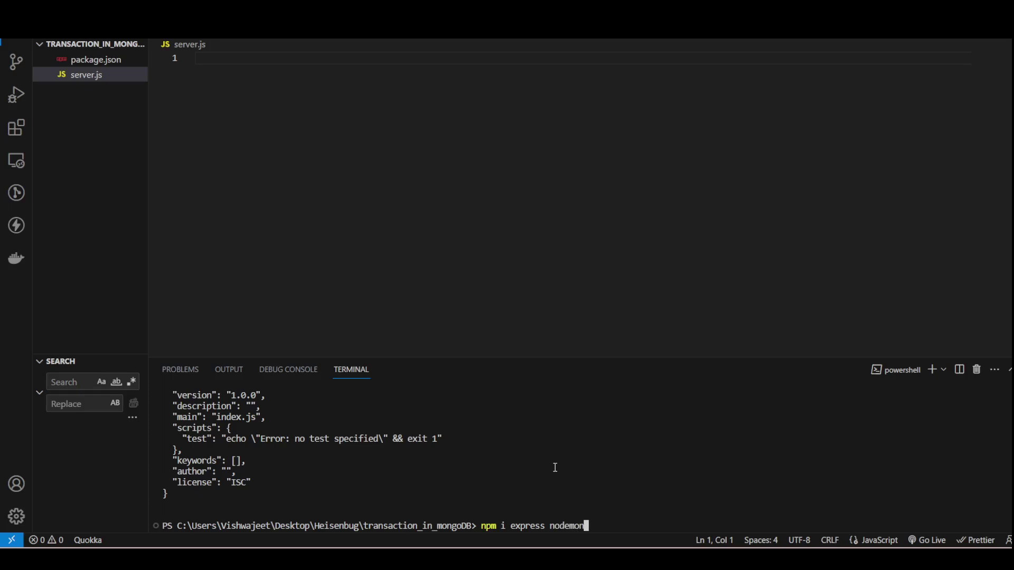
{"action": "key", "text": "Return"}
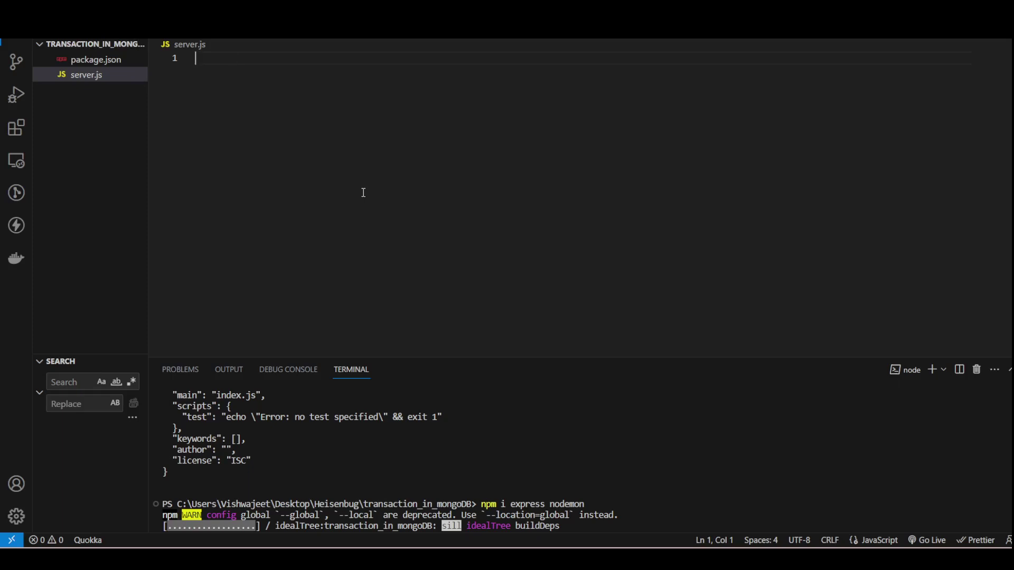
{"action": "type", "text": "co"}
{"action": "type", "text": "nt"}
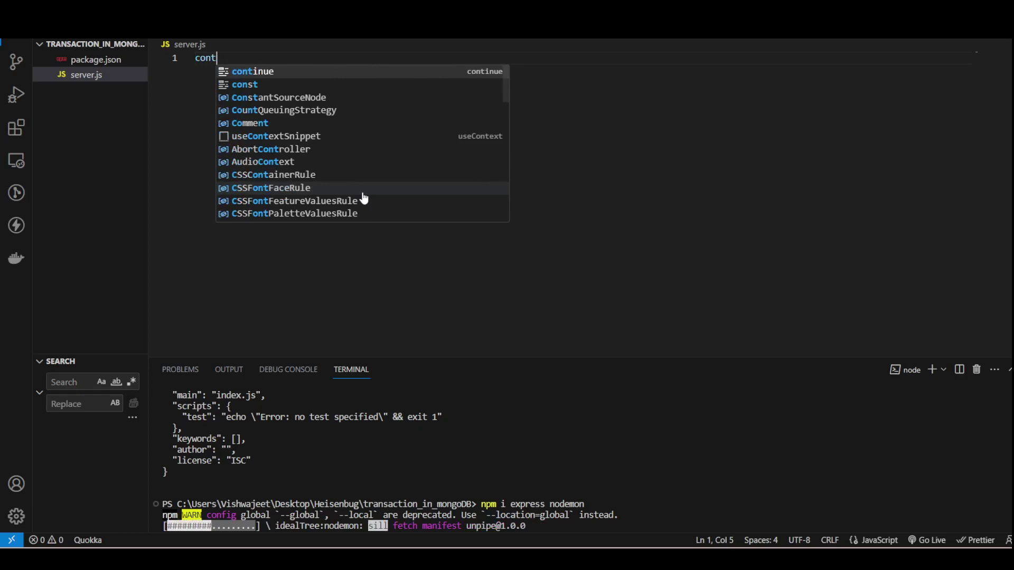
- Write const express = require("express"); as line 1 of server.js
{"action": "key", "text": "BackSpace"}
{"action": "key", "text": "BackSpace"}
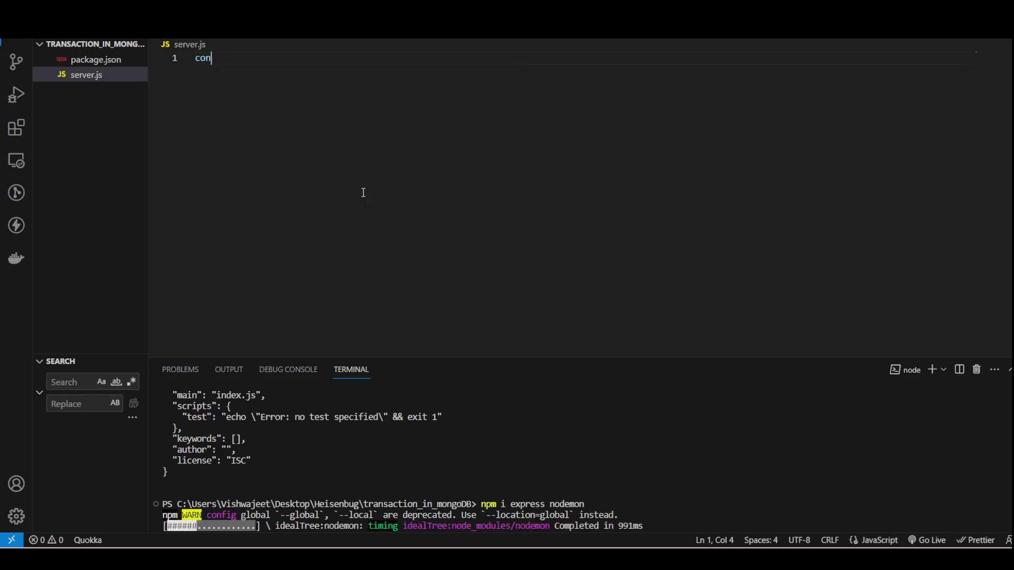
{"action": "type", "text": "nst ex"}
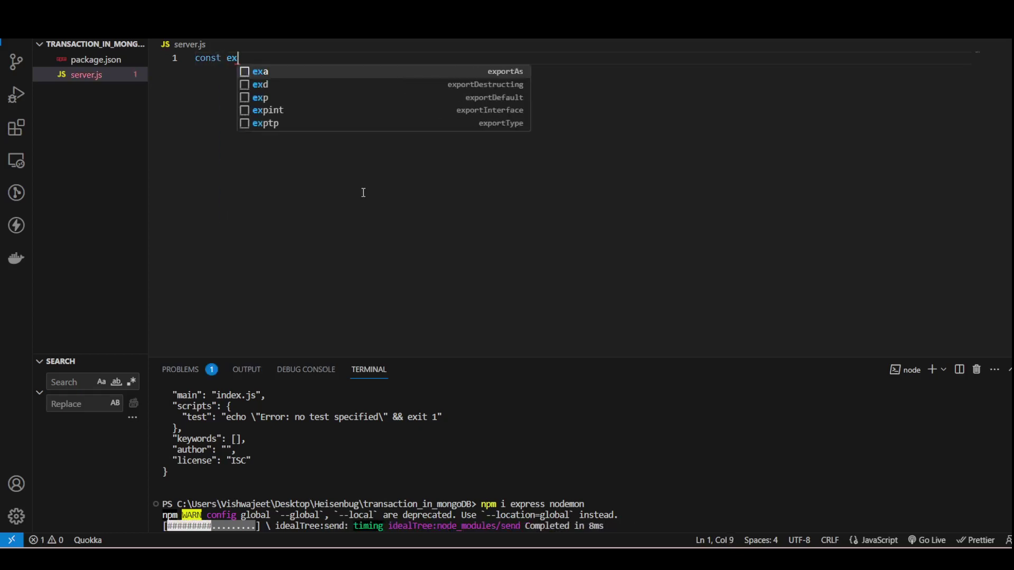
{"action": "type", "text": "press "}
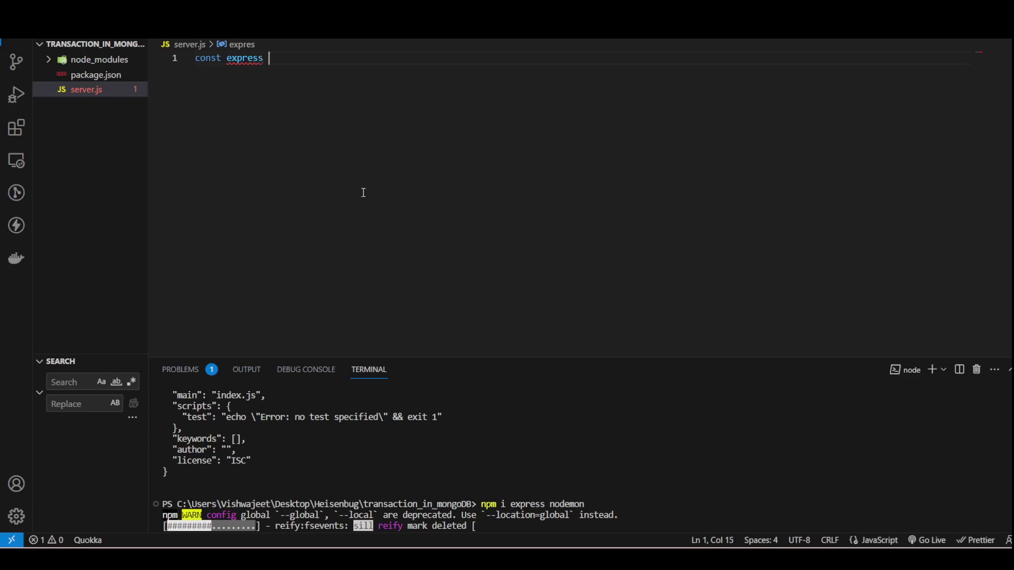
{"action": "type", "text": "= re"}
{"action": "type", "text": "quire"}
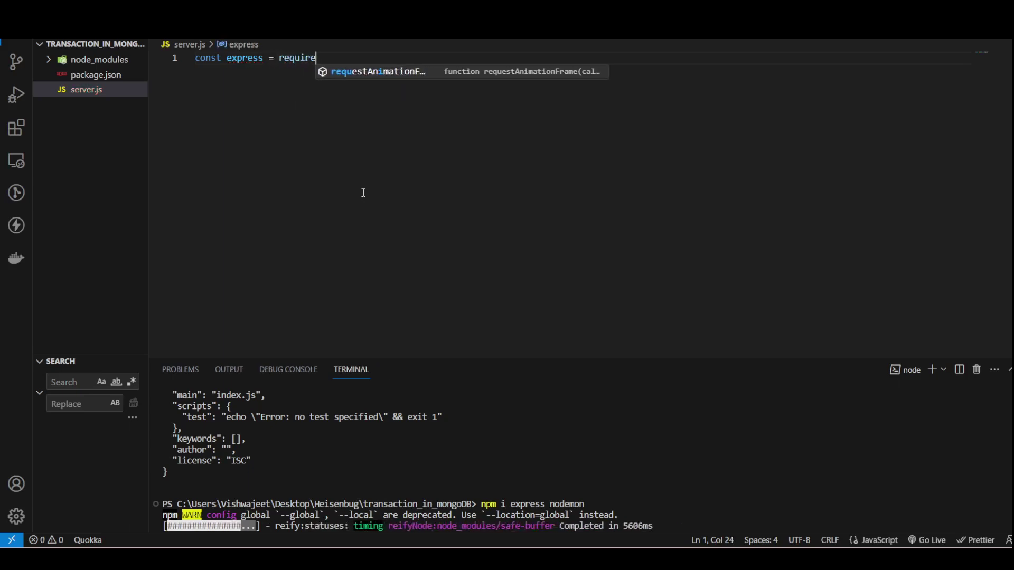
{"action": "type", "text": "("}
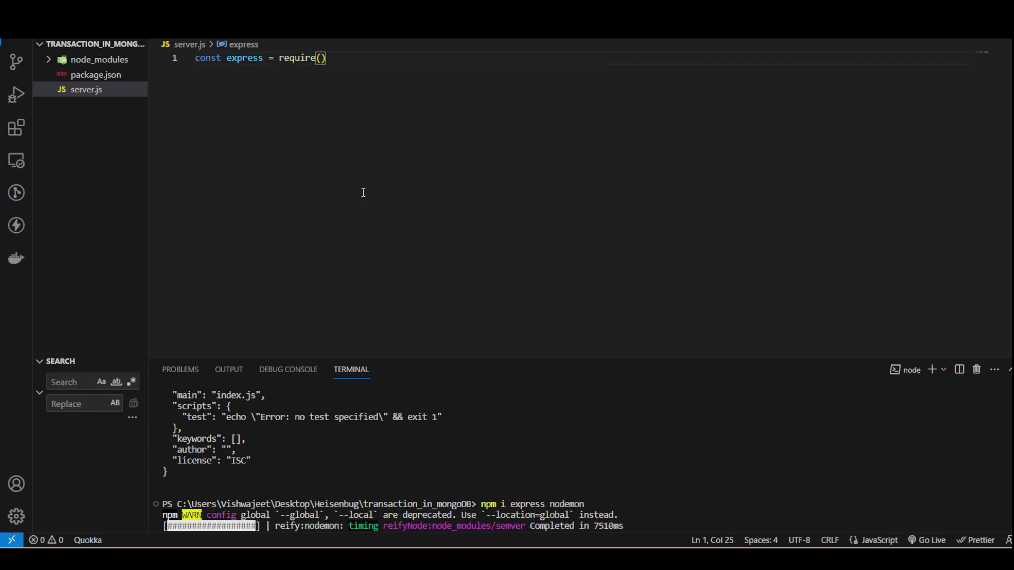
{"action": "type", "text": "\""}
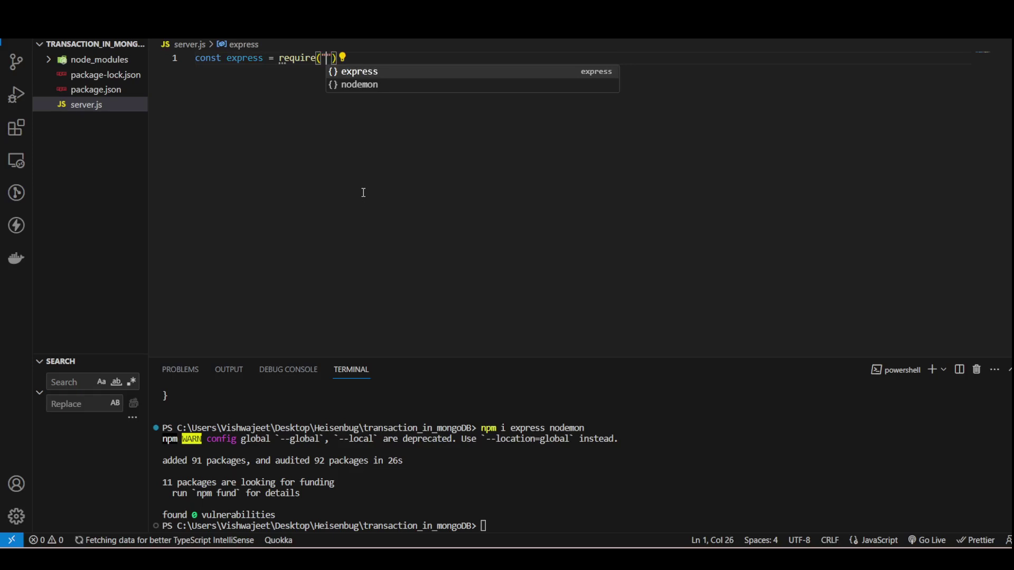
{"action": "key", "text": "Return"}
{"action": "key", "text": "End"}
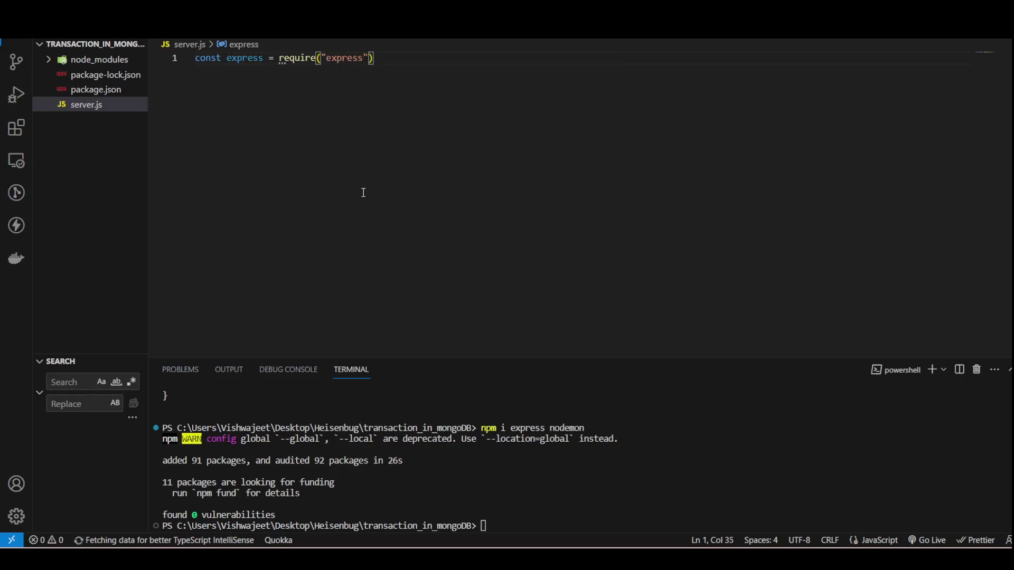
{"action": "type", "text": ";"}
{"action": "key", "text": "Return"}
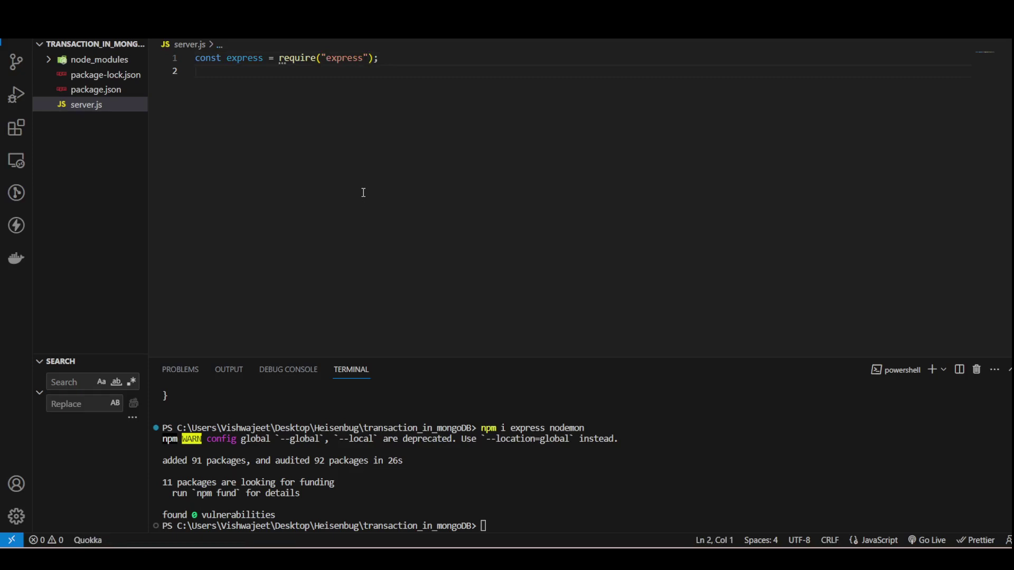
- Add const app = express(); below the require line
{"action": "key", "text": "Return"}
{"action": "type", "text": "const "}
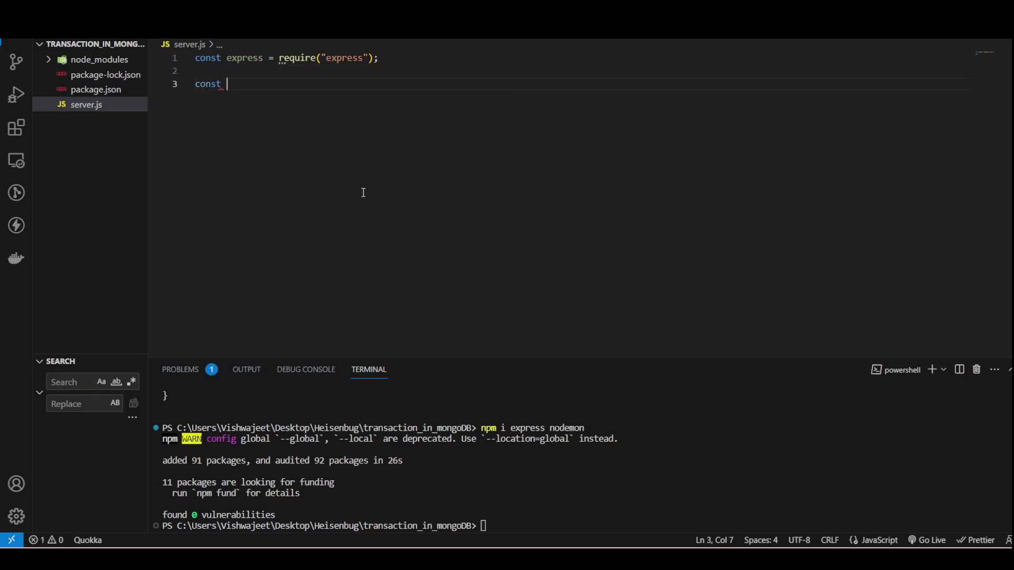
{"action": "type", "text": "app"}
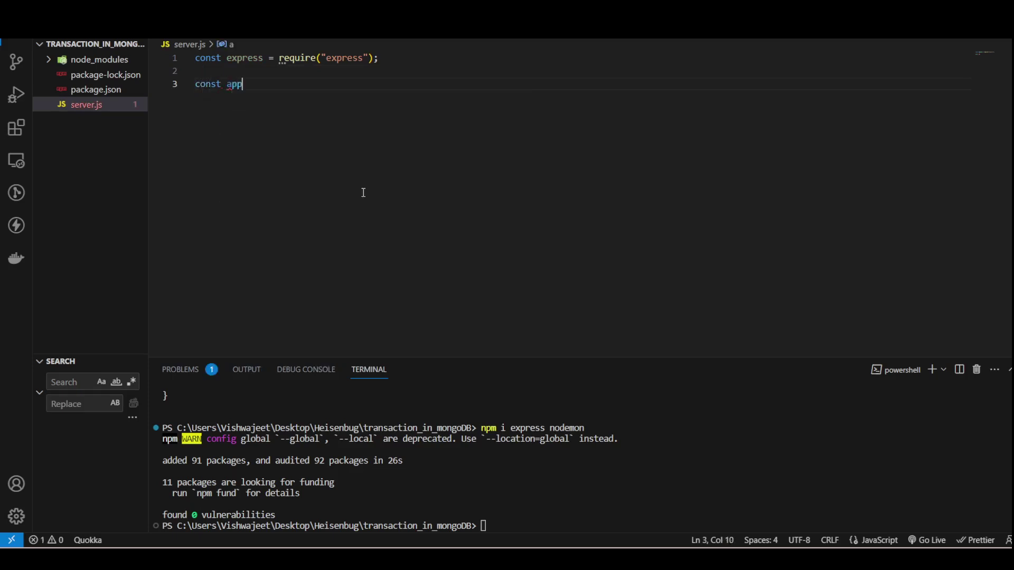
{"action": "type", "text": " = "}
{"action": "type", "text": "expre"}
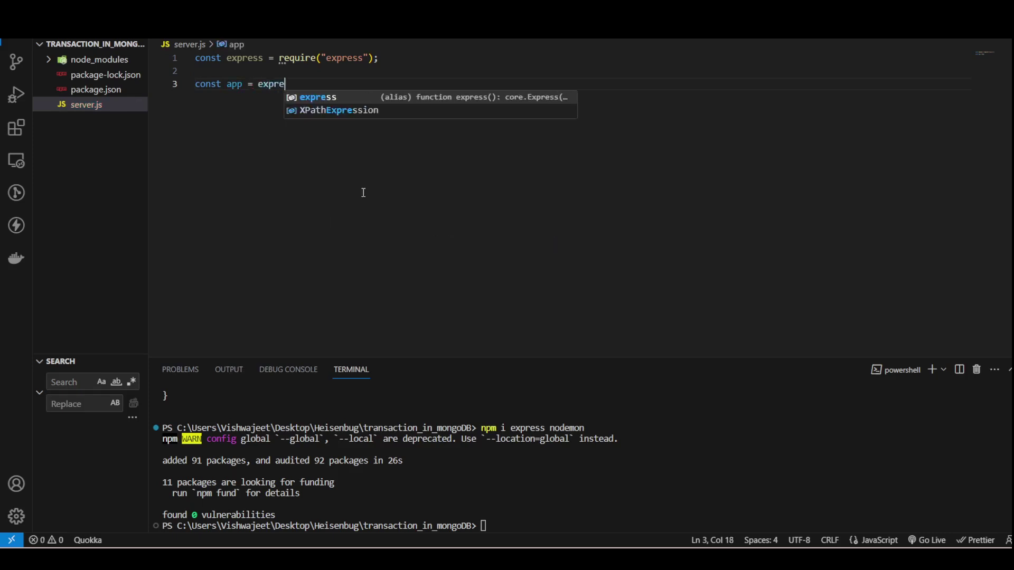
{"action": "type", "text": "ss."}
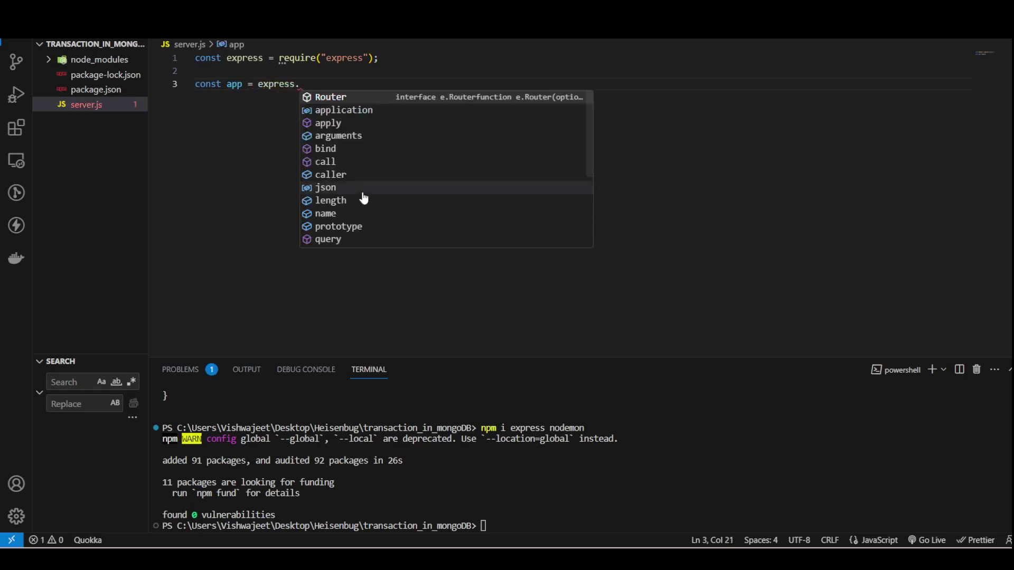
{"action": "key", "text": "BackSpace"}
{"action": "type", "text": "("}
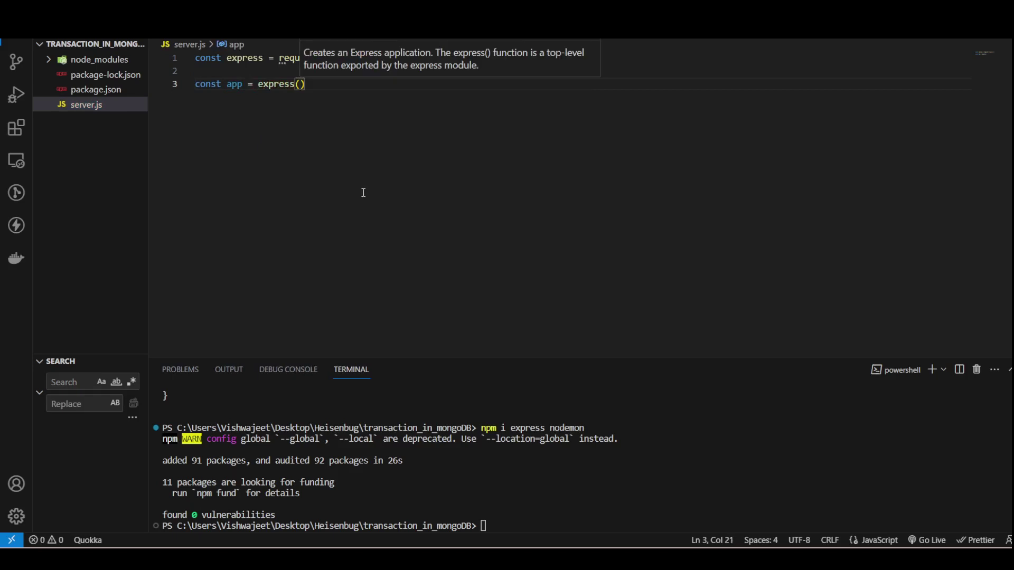
{"action": "type", "text": ");"}
{"action": "key", "text": "Return"}
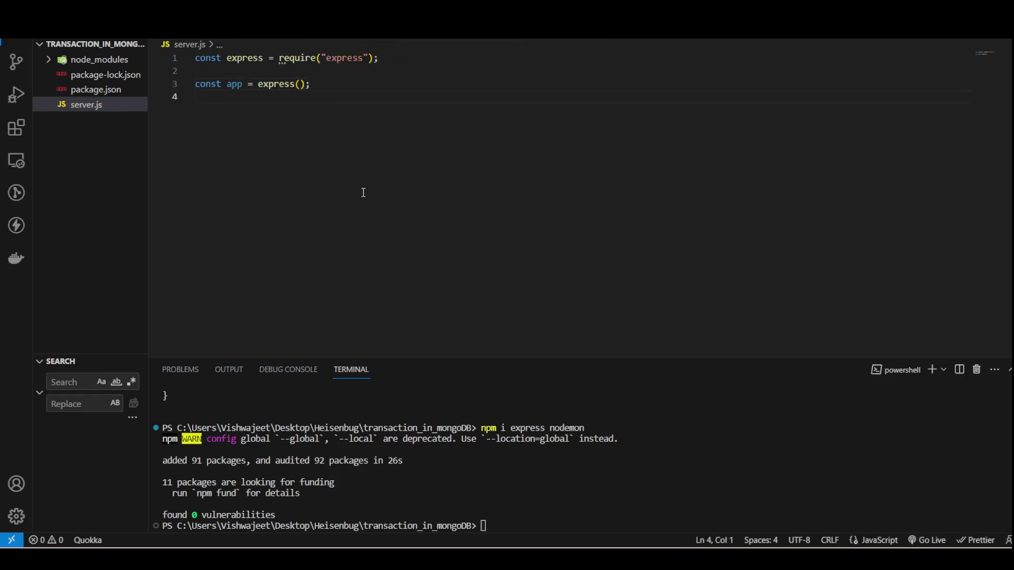
{"action": "key", "text": "Return"}
{"action": "type", "text": "count"}
- Begin app.listen() and add const PORT = 8001 above it, passing PORT in
{"action": "key", "text": "Escape"}
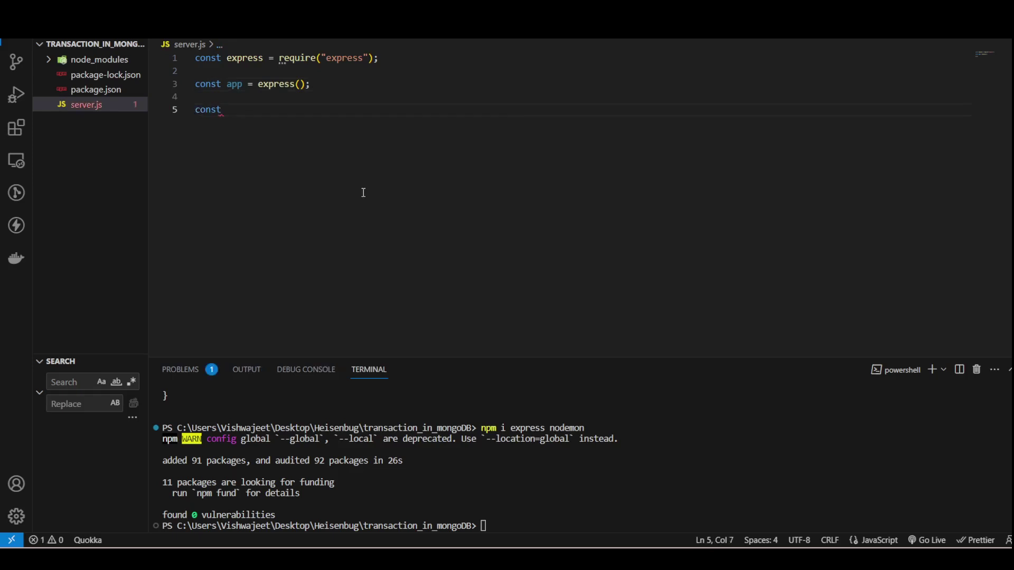
{"action": "key", "text": "BackSpace"}
{"action": "key", "text": "BackSpace"}
{"action": "key", "text": "BackSpace"}
{"action": "key", "text": "BackSpace"}
{"action": "key", "text": "BackSpace"}
{"action": "type", "text": "app"}
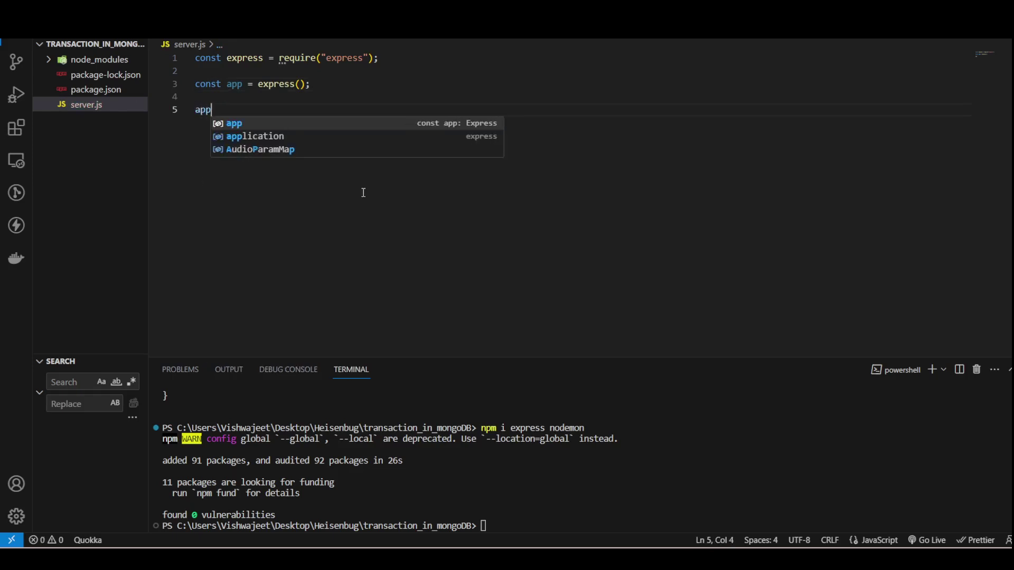
{"action": "type", "text": ".listen"}
{"action": "key", "text": "Escape"}
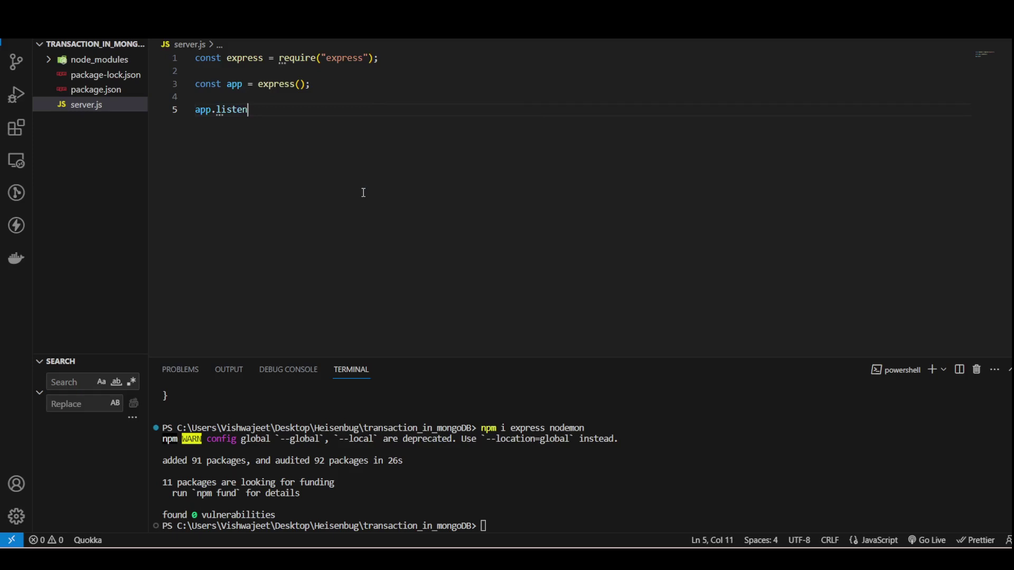
{"action": "type", "text": "("}
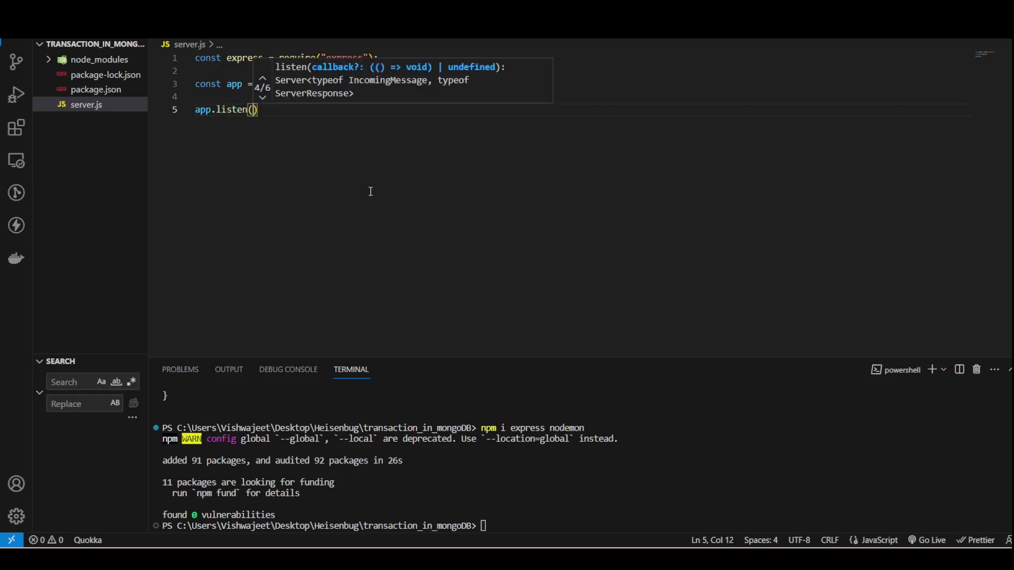
{"action": "key", "text": "Right"}
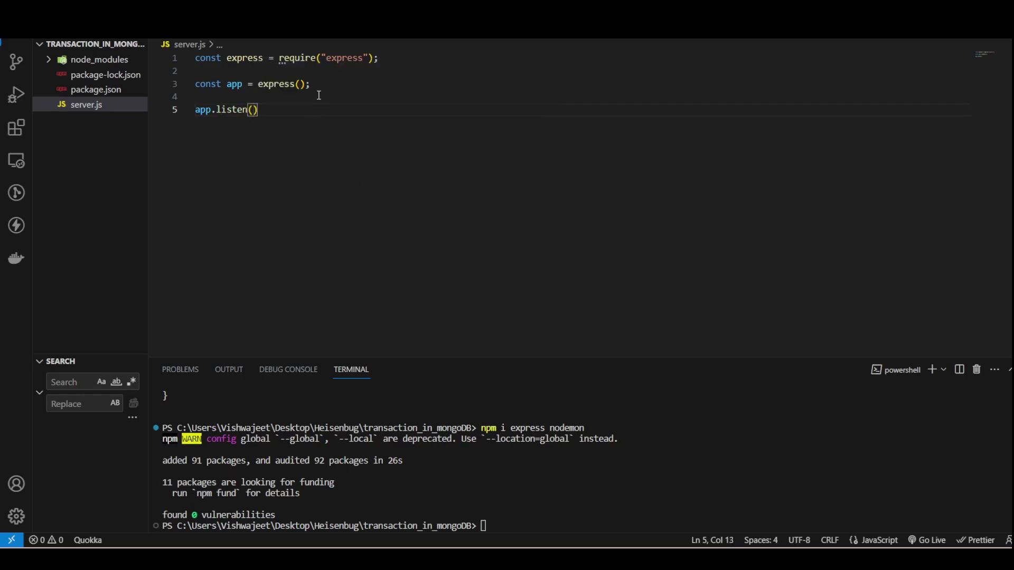
{"action": "left_click", "coordinate": [318, 86]}
{"action": "key", "text": "Return"}
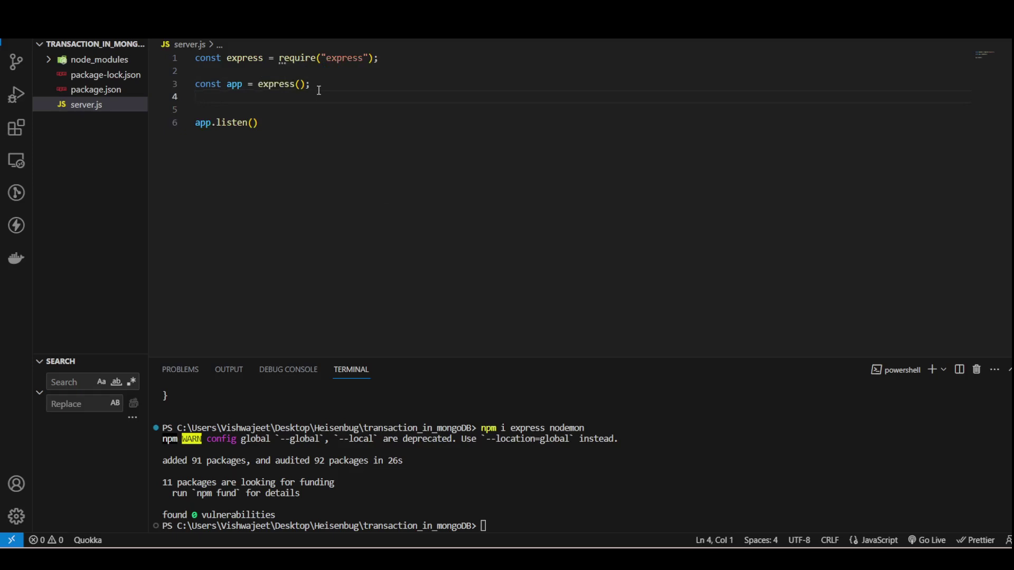
{"action": "type", "text": "const "}
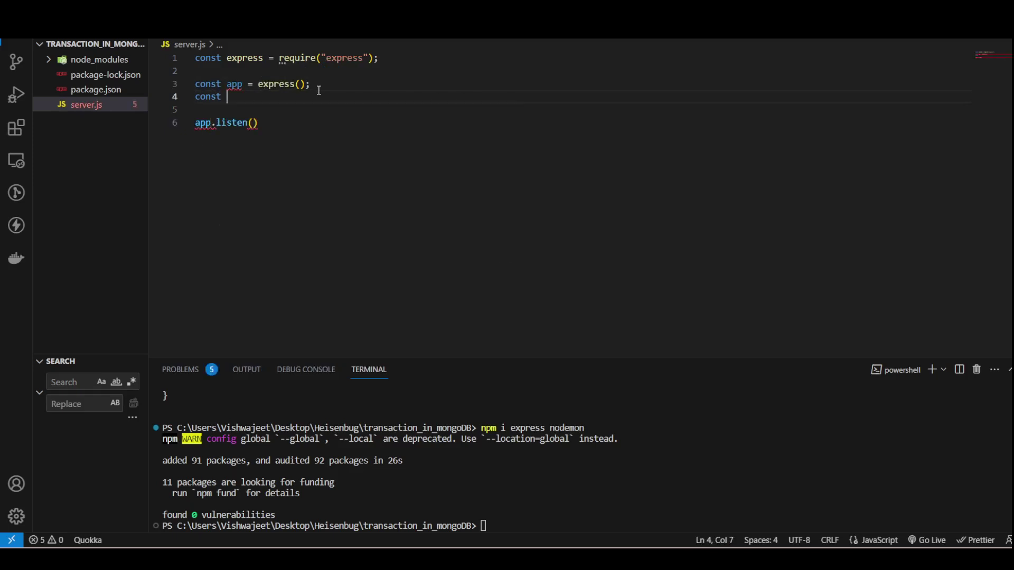
{"action": "type", "text": "PORT = "}
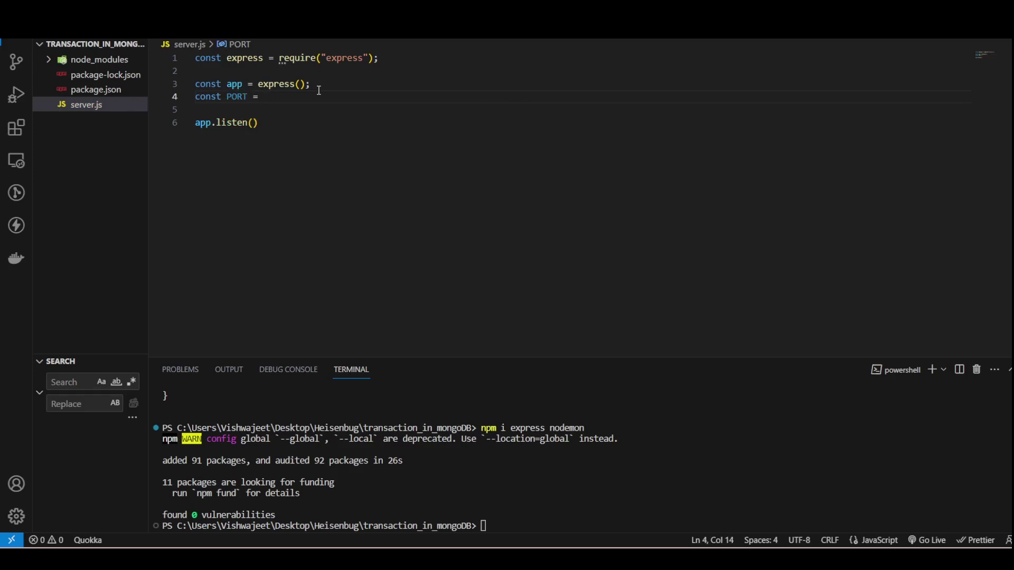
{"action": "type", "text": "8"}
{"action": "type", "text": "001;"}
{"action": "left_click", "coordinate": [254, 123]}
{"action": "type", "text": "PO"}
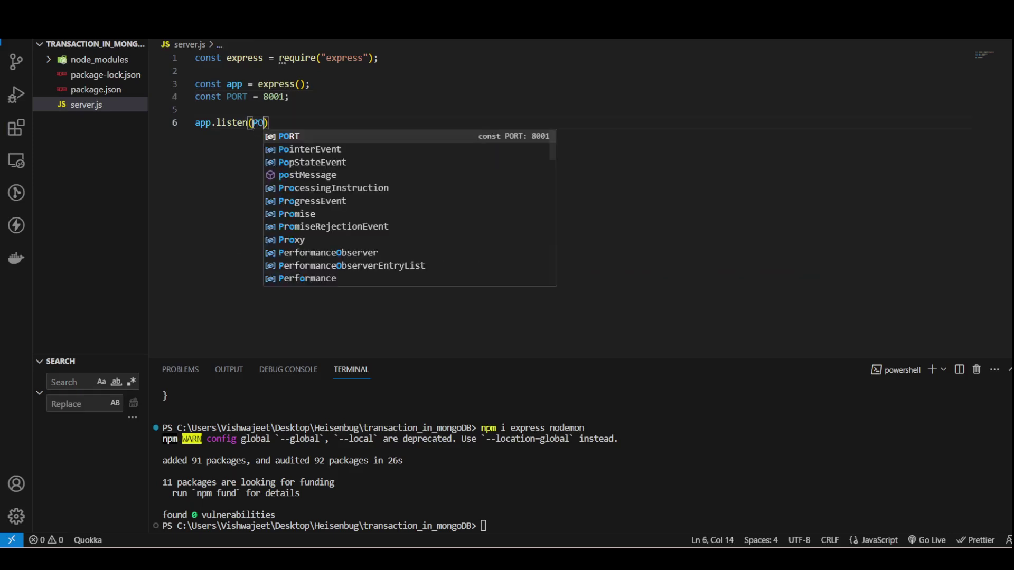
{"action": "type", "text": "RT,"}
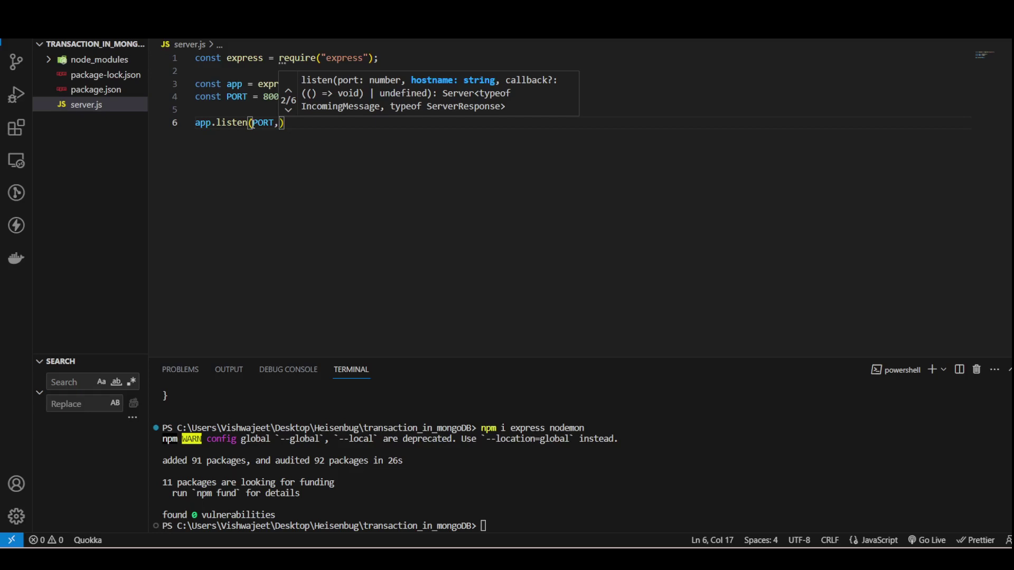
{"action": "type", "text": "()=>"}
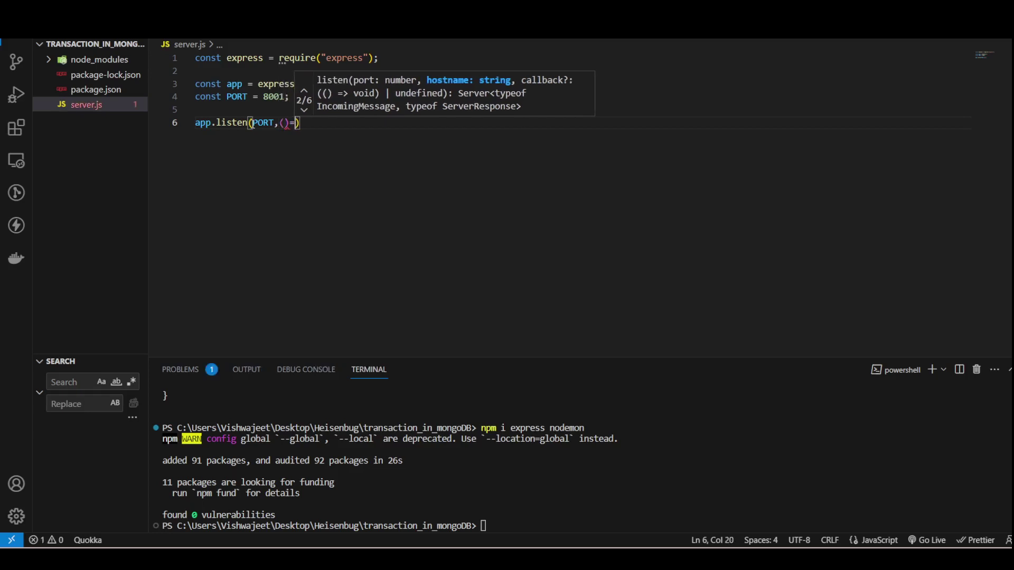
{"action": "type", "text": "{"}
{"action": "key", "text": "Return"}
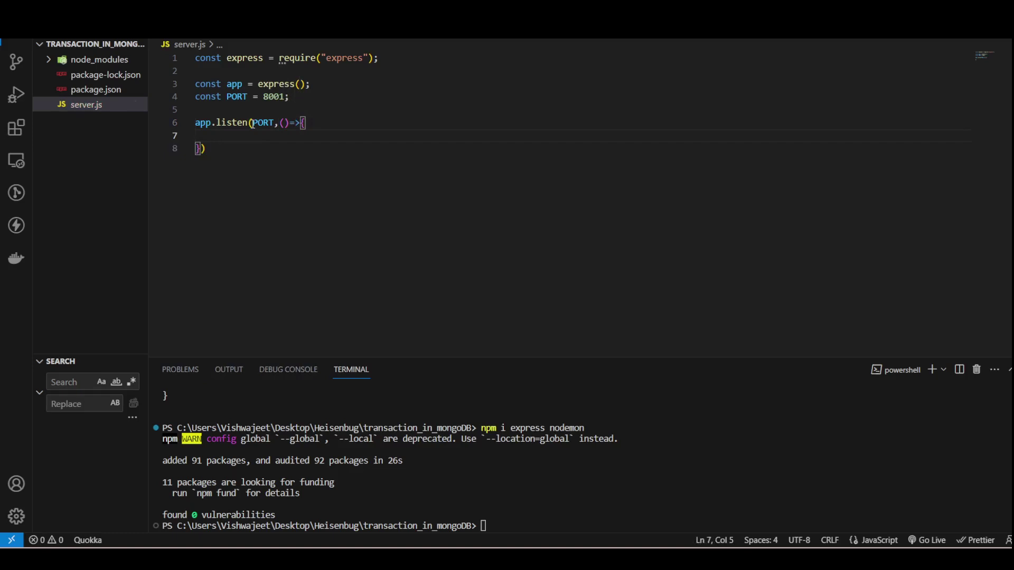
{"action": "type", "text": "clg"}
{"action": "key", "text": "Tab"}
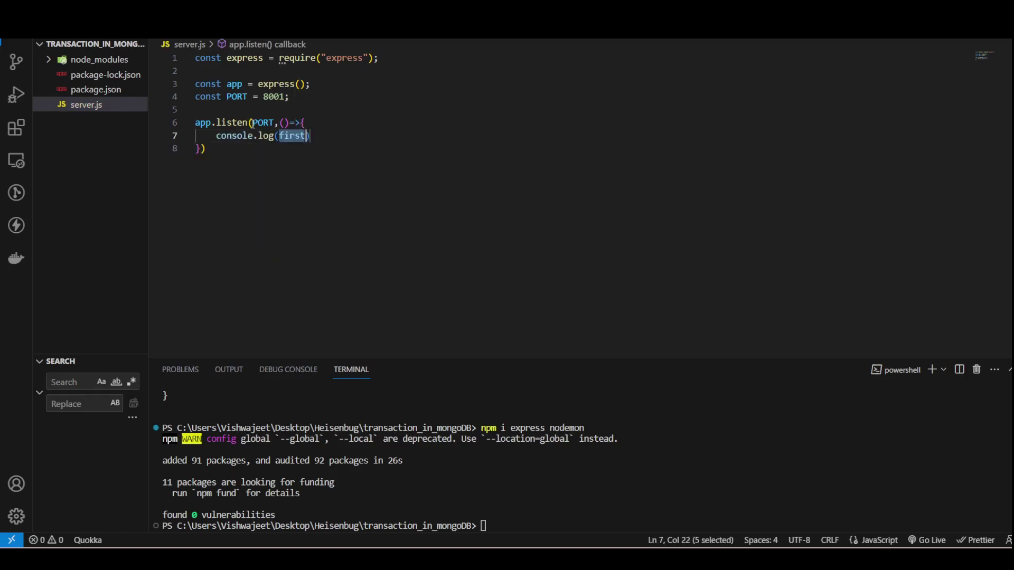
{"action": "key", "text": "BackSpace"}
{"action": "type", "text": "\""}
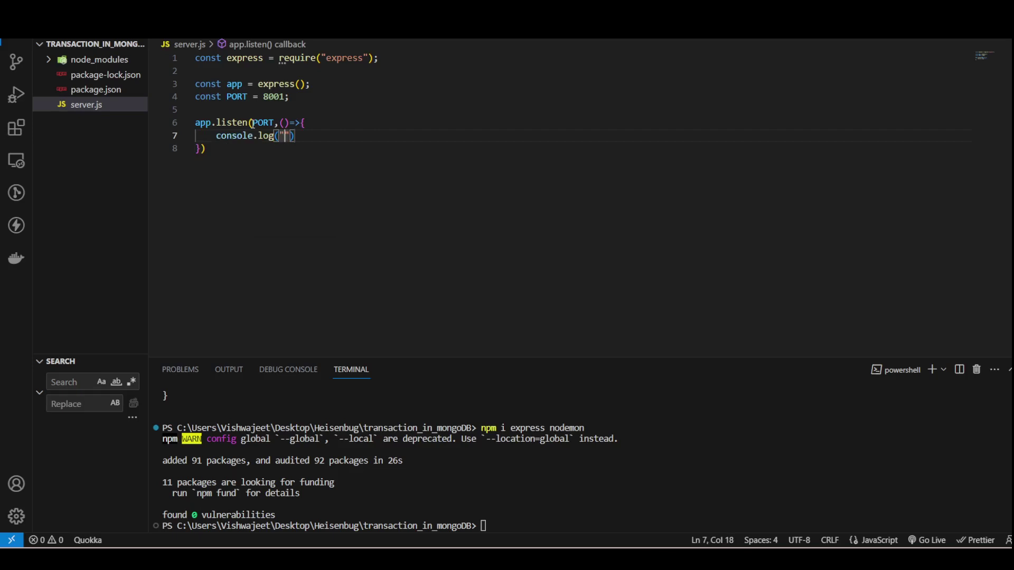
{"action": "type", "text": "server is "}
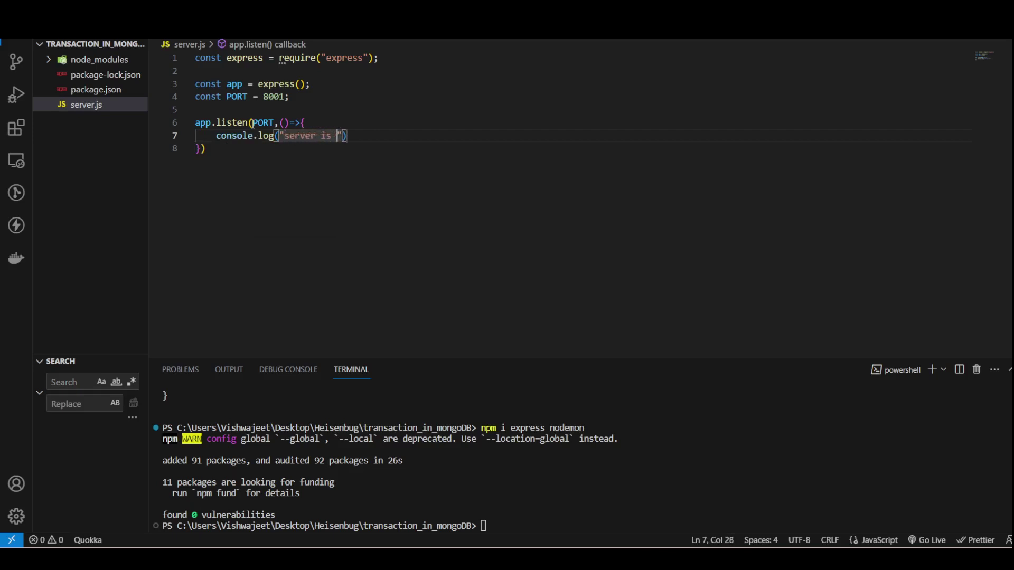
{"action": "type", "text": "runnni"}
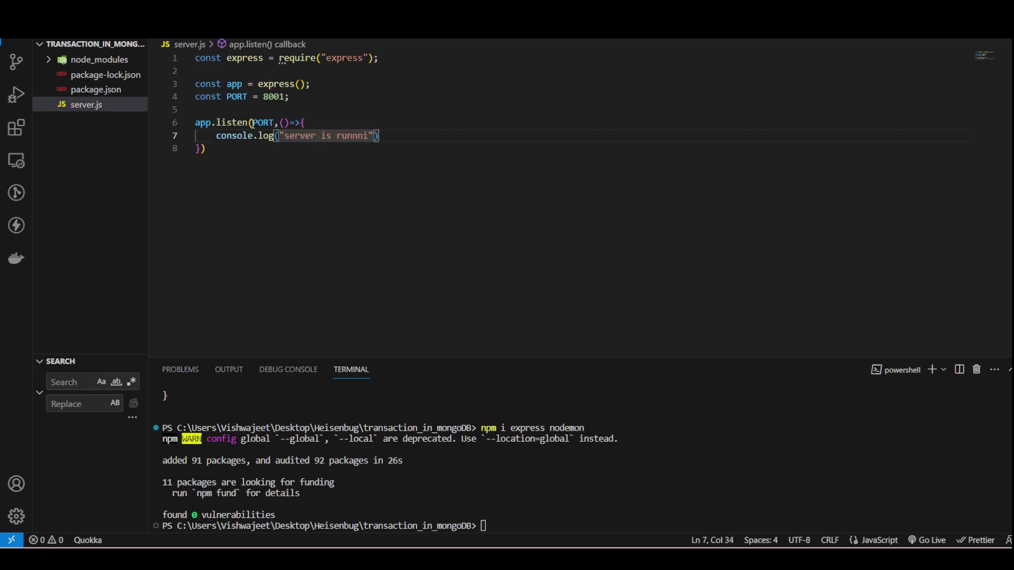
{"action": "type", "text": "g on po"}
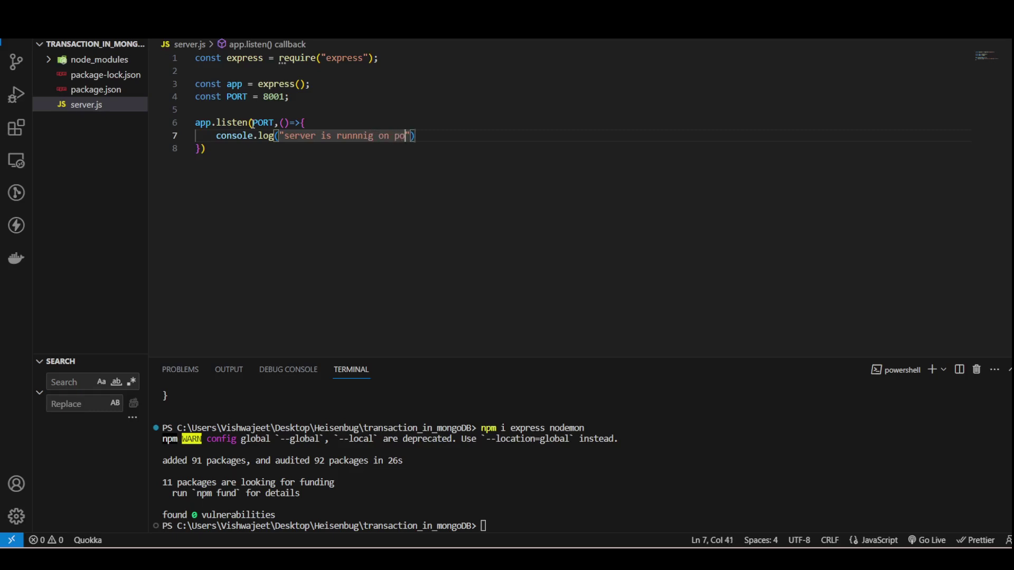
{"action": "key", "text": "BackSpace"}
{"action": "key", "text": "BackSpace"}
{"action": "type", "text": "htt"}
{"action": "type", "text": "p://local"}
{"action": "type", "text": "host"}
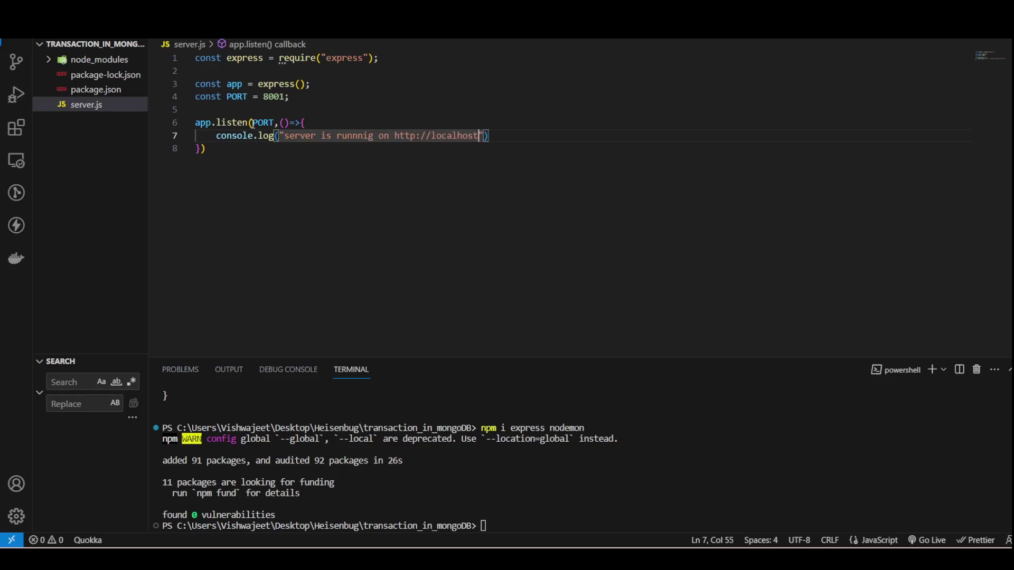
{"action": "type", "text": ":"}
{"action": "type", "text": "${"}
{"action": "type", "text": "}"}
- Convert the log message to a backtick template literal ending with ${PORT}
{"action": "key", "text": "Left"}
{"action": "left_click", "coordinate": [286, 136], "text": "shift"}
{"action": "key", "text": "BackSpace"}
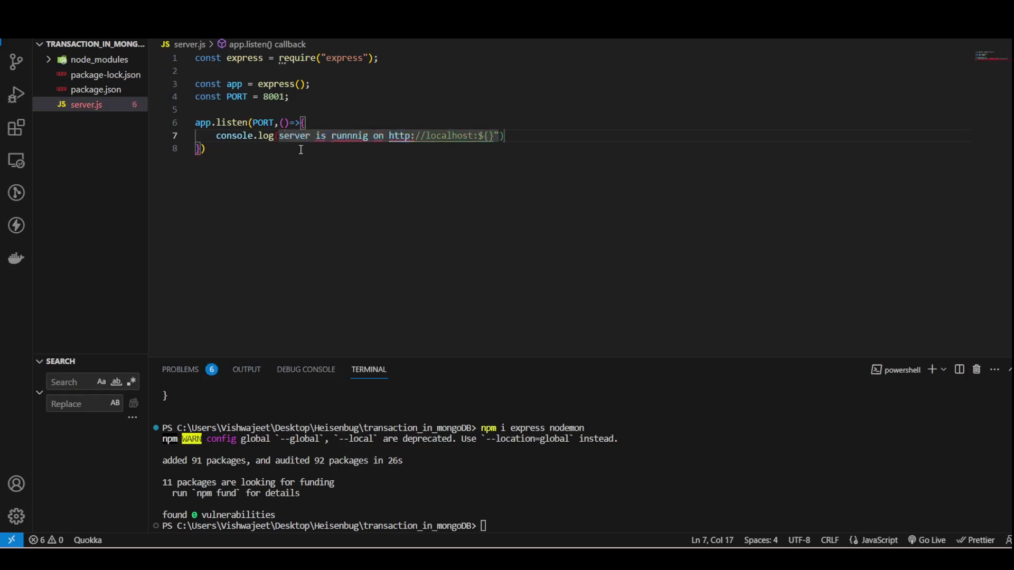
{"action": "type", "text": "`"}
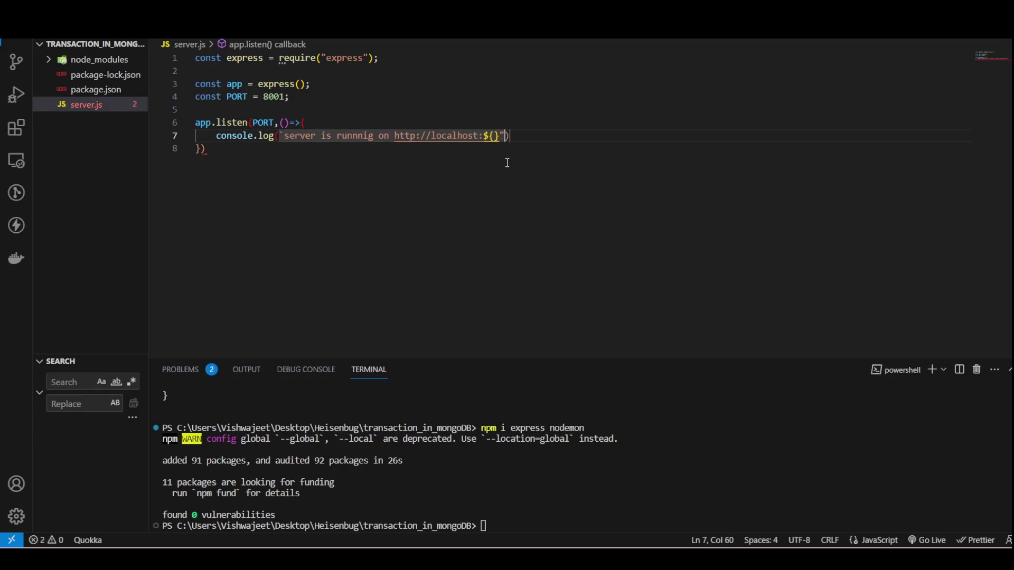
{"action": "key", "text": "Delete"}
{"action": "key", "text": "Left"}
{"action": "key", "text": "Left"}
{"action": "type", "text": "po"}
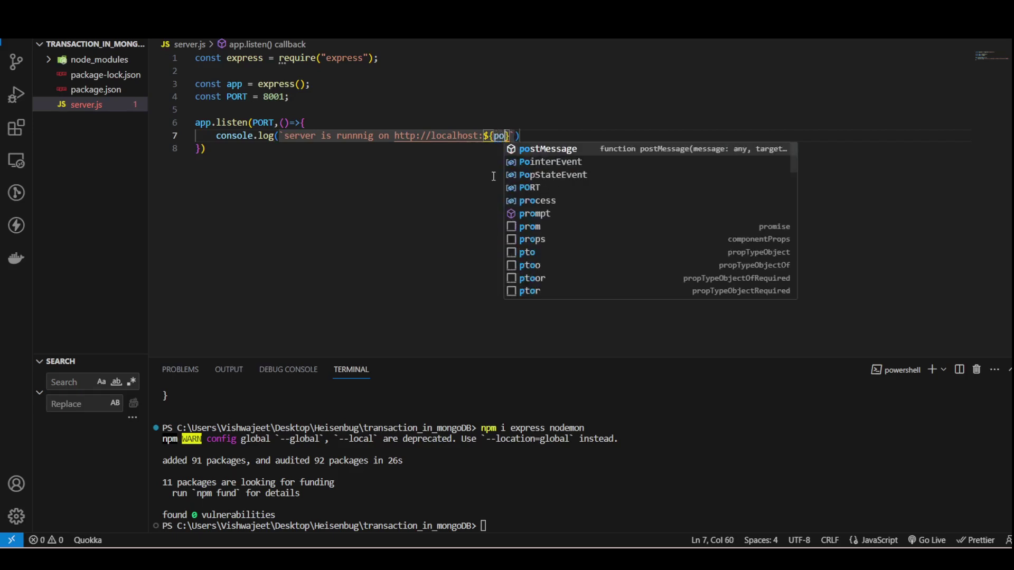
{"action": "type", "text": "rt"}
{"action": "key", "text": "Return"}
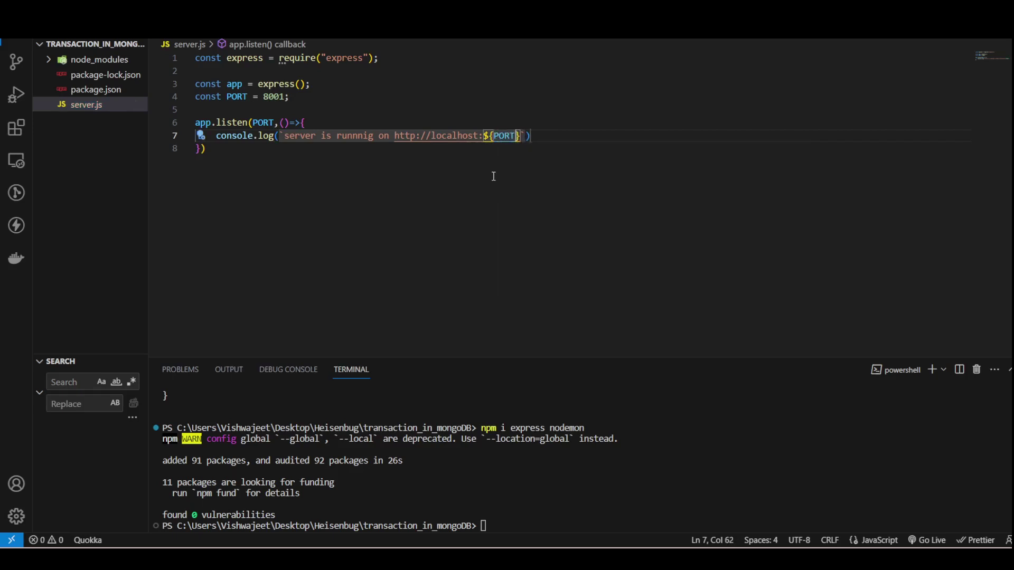
{"action": "left_click", "coordinate": [551, 133]}
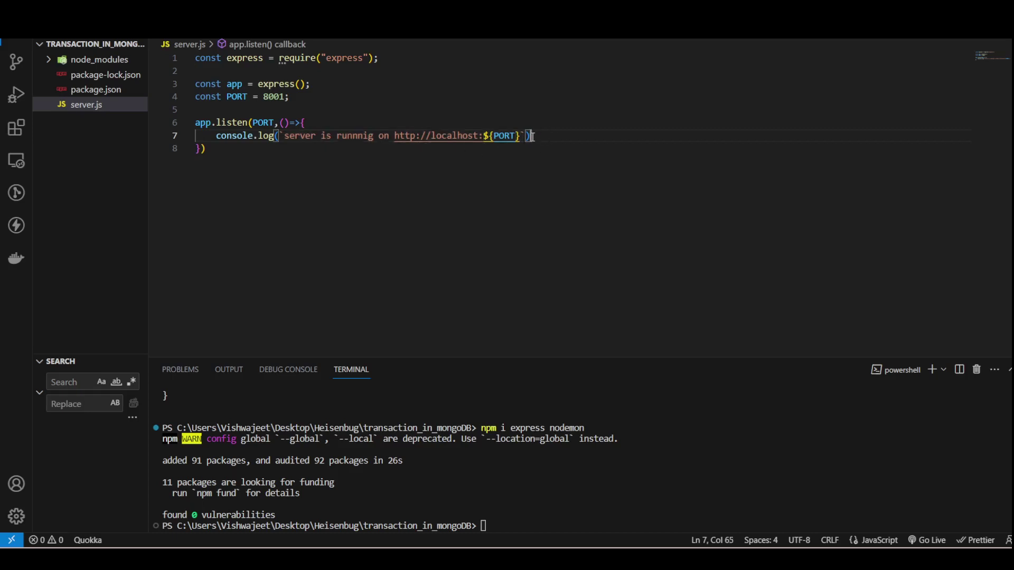
{"action": "type", "text": ";"}
- Add "start": "nodemon server.js" to package.json scripts, then reopen server.js
{"action": "left_click", "coordinate": [96, 90]}
{"action": "left_click", "coordinate": [277, 135]}
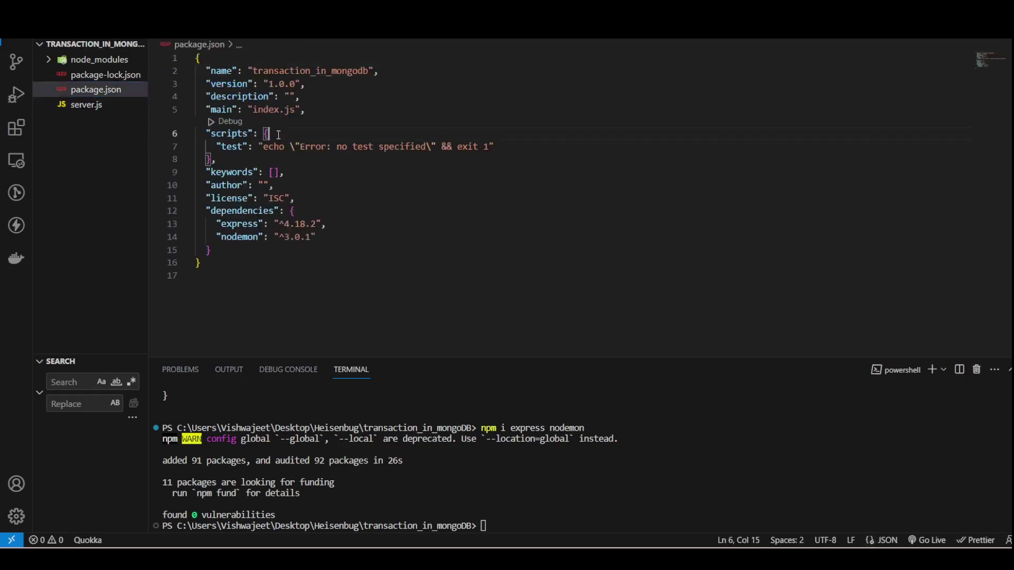
{"action": "key", "text": "Return"}
{"action": "type", "text": "stat"}
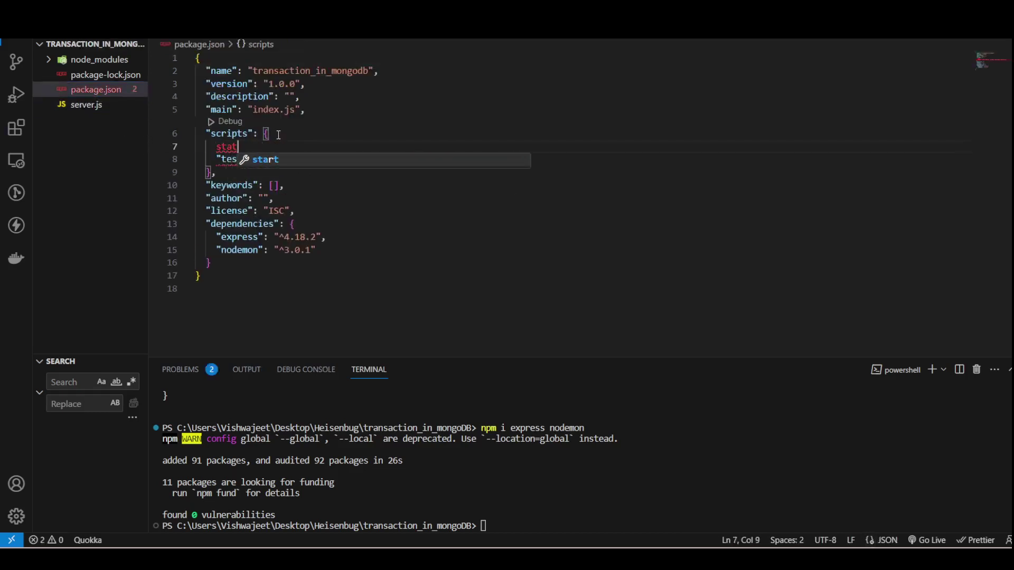
{"action": "key", "text": "Tab"}
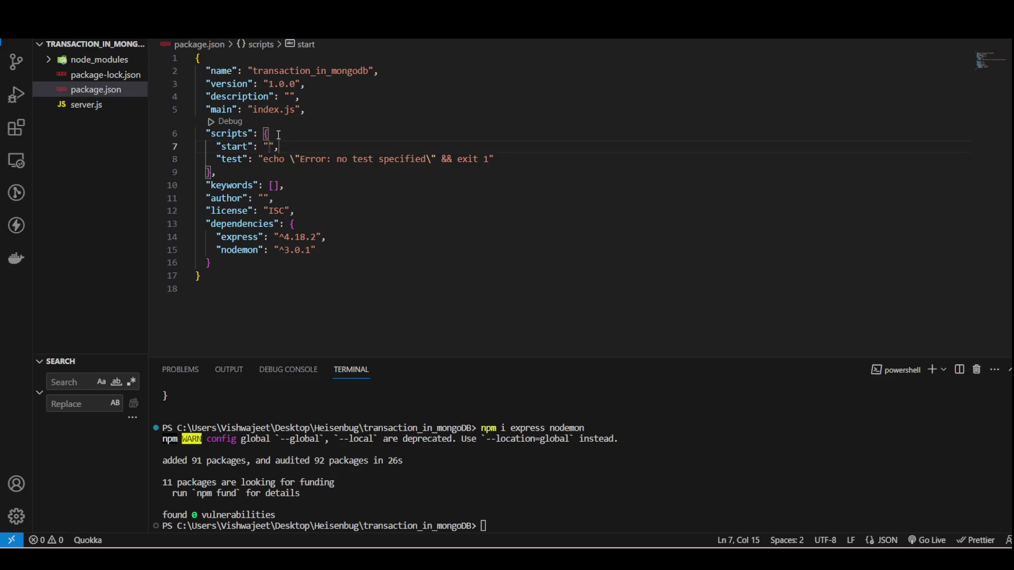
{"action": "type", "text": "nodemon"}
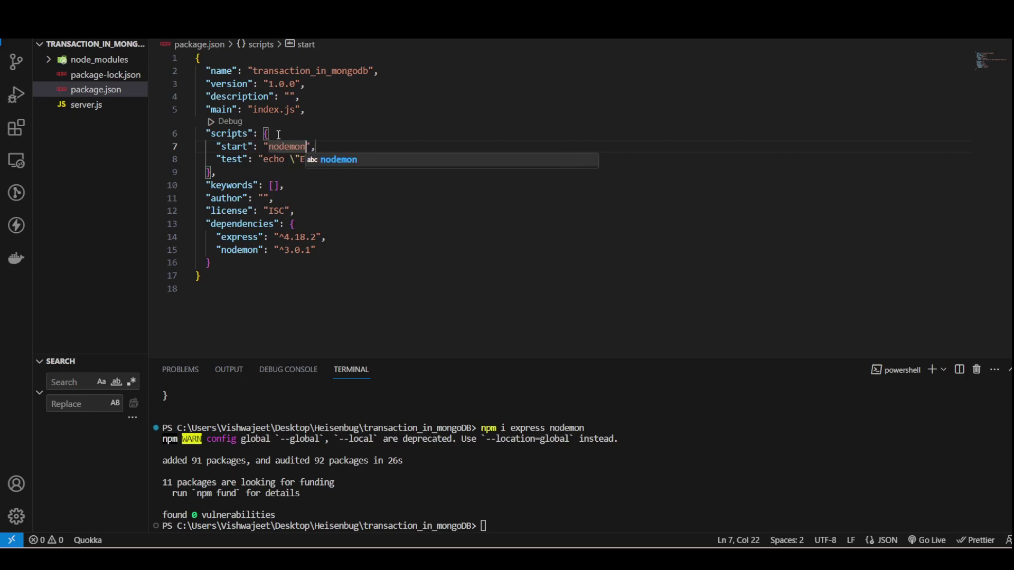
{"action": "type", "text": " server.js"}
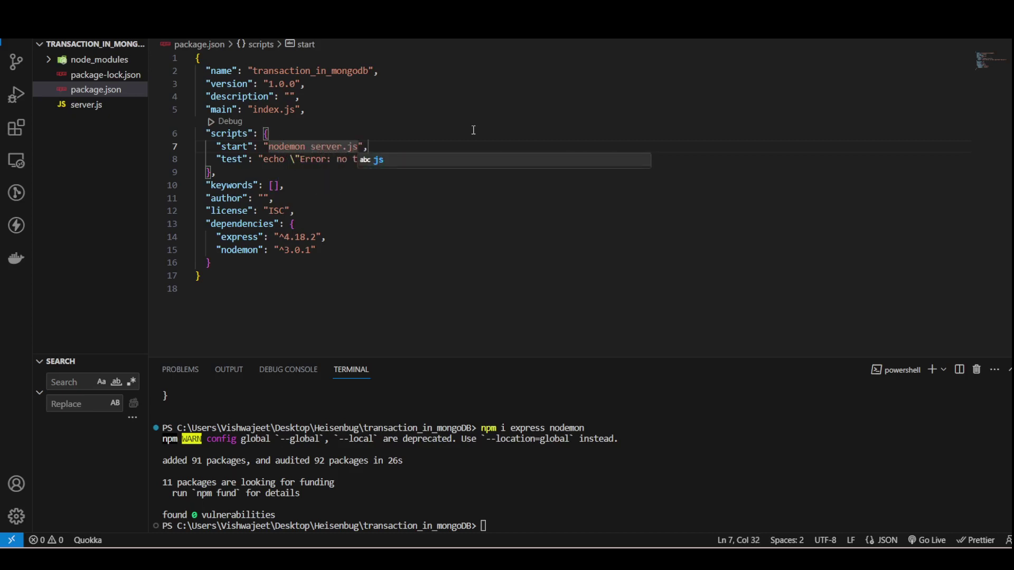
{"action": "left_click", "coordinate": [432, 141]}
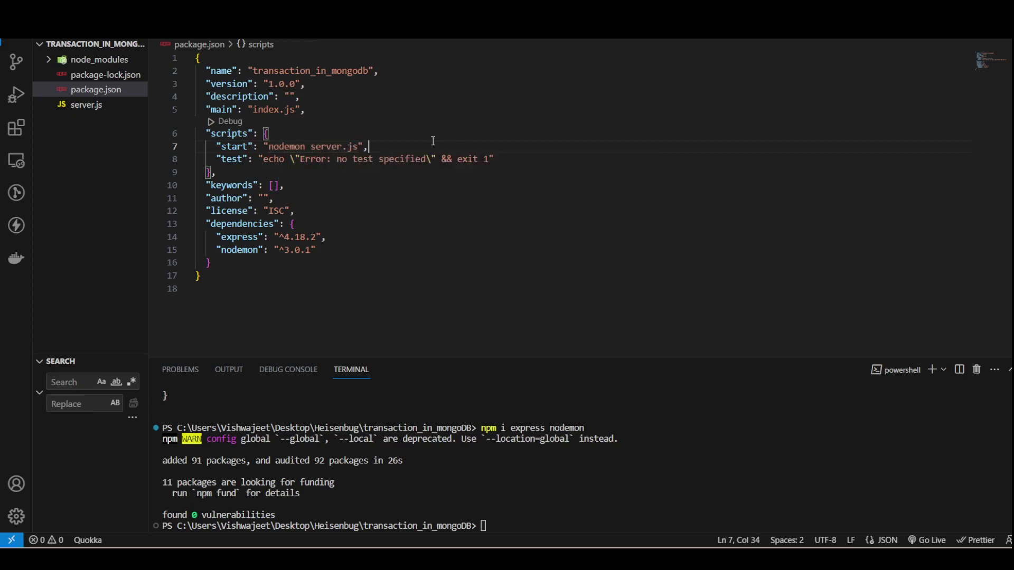
{"action": "left_click", "coordinate": [86, 105]}
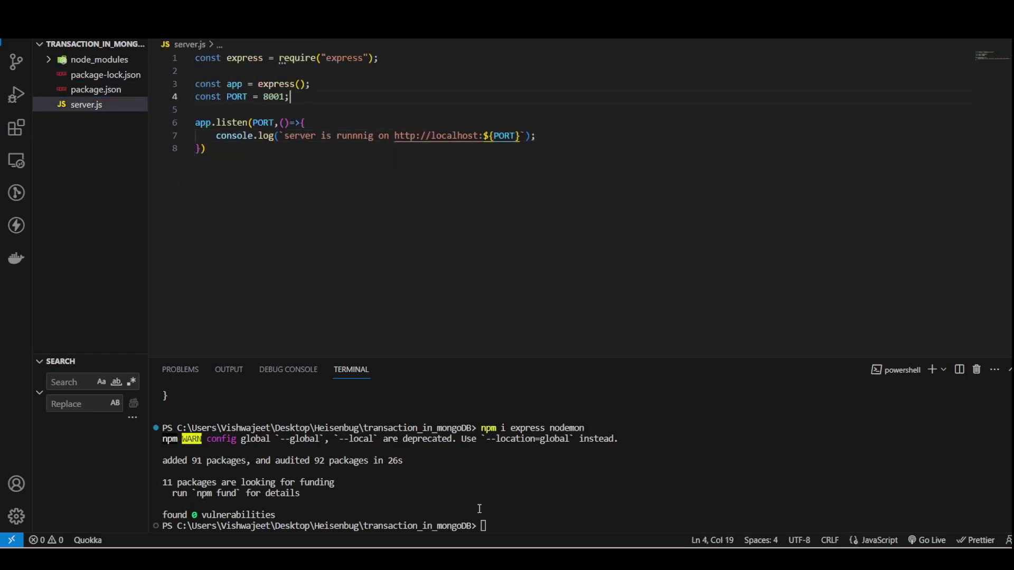
{"action": "left_click", "coordinate": [485, 526]}
{"action": "type", "text": "npm "}
{"action": "type", "text": "start"}
{"action": "key", "text": "Return"}
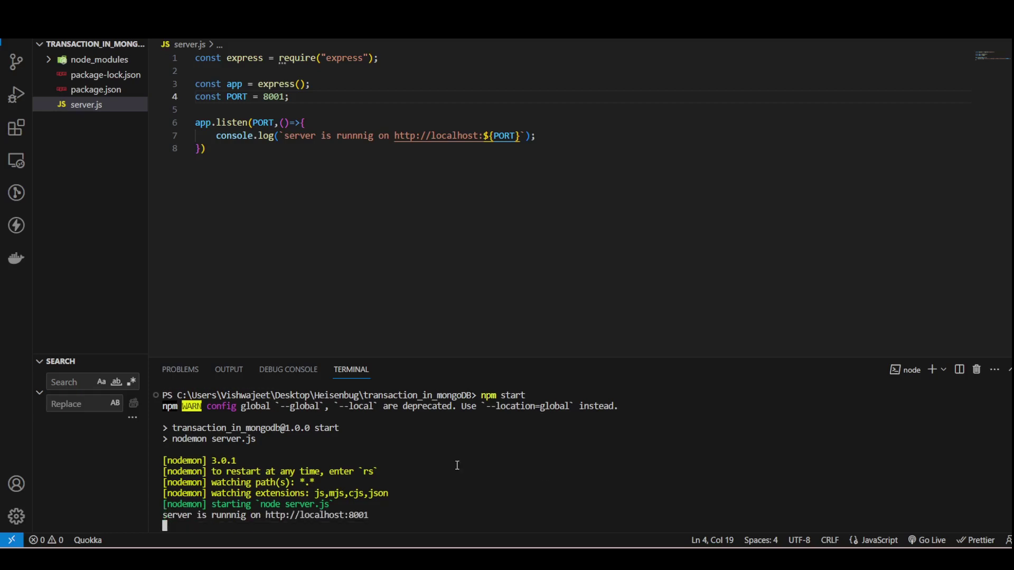
{"action": "left_click_drag", "start_coordinate": [373, 515], "coordinate": [283, 525]}
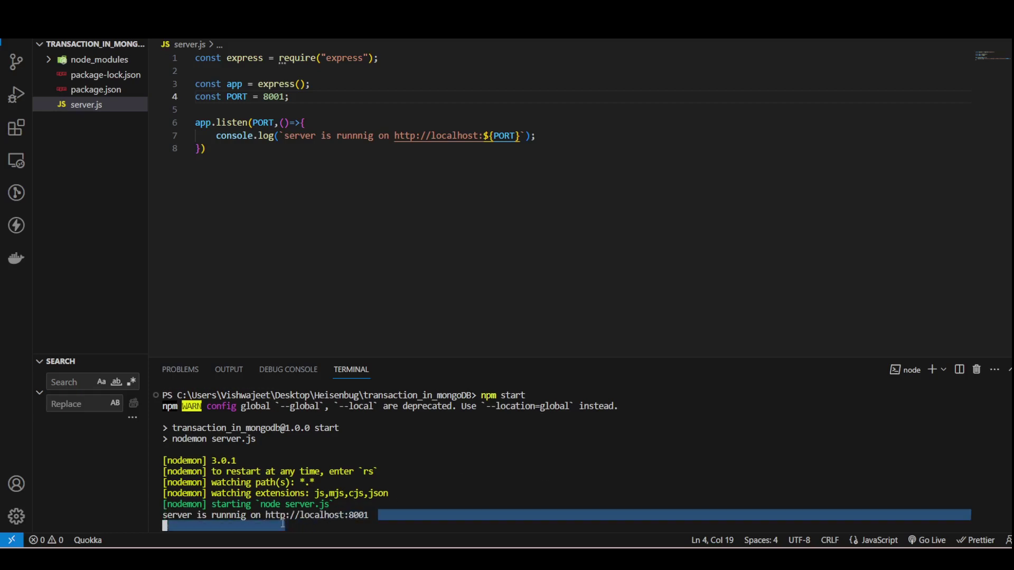
{"action": "left_click", "coordinate": [282, 524]}
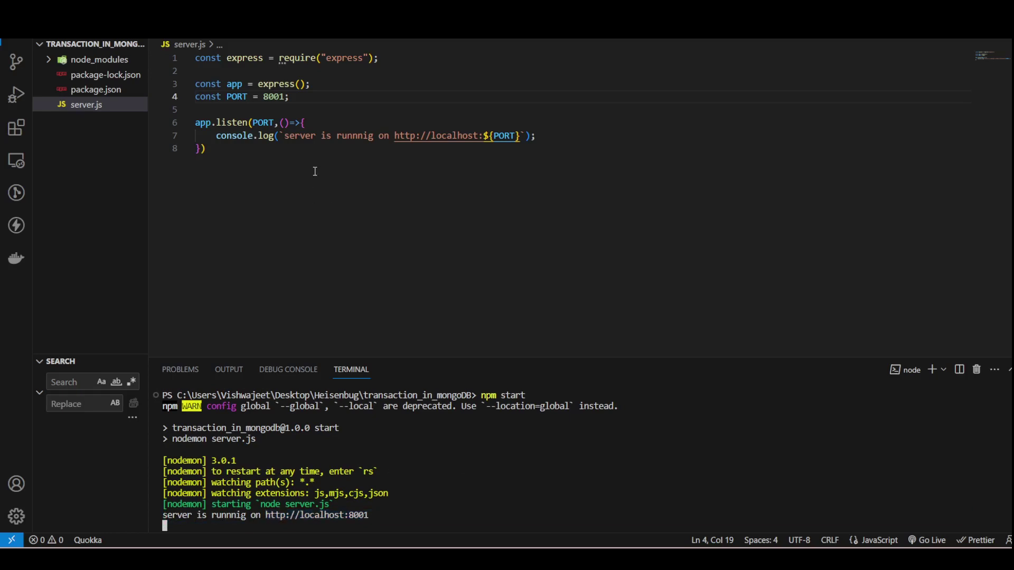
{"action": "left_click", "coordinate": [309, 96]}
- Type app.use("/", (req, res) => on a new line below PORT
{"action": "key", "text": "Return"}
{"action": "key", "text": "Return"}
{"action": "type", "text": "app"}
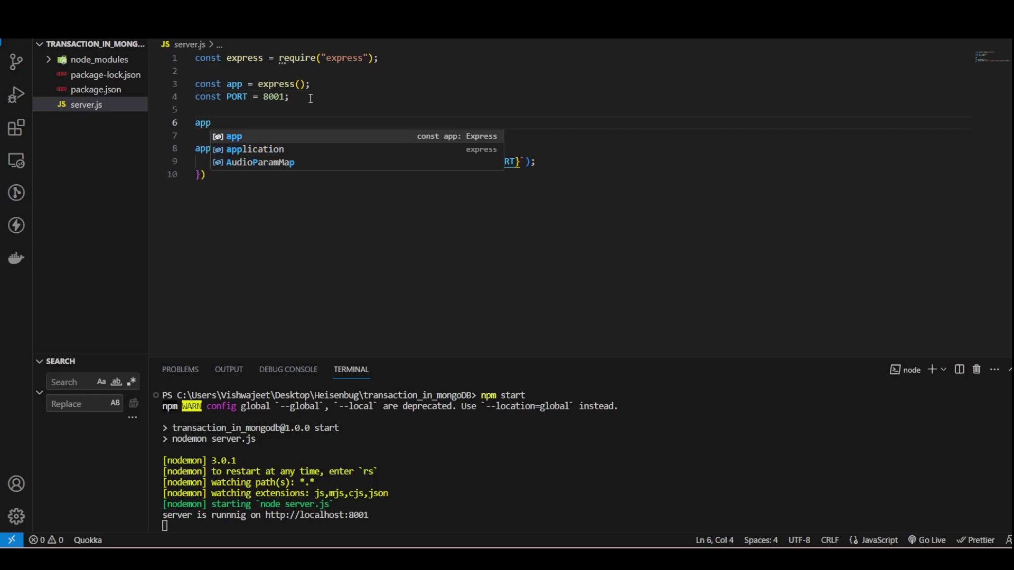
{"action": "type", "text": ".use"}
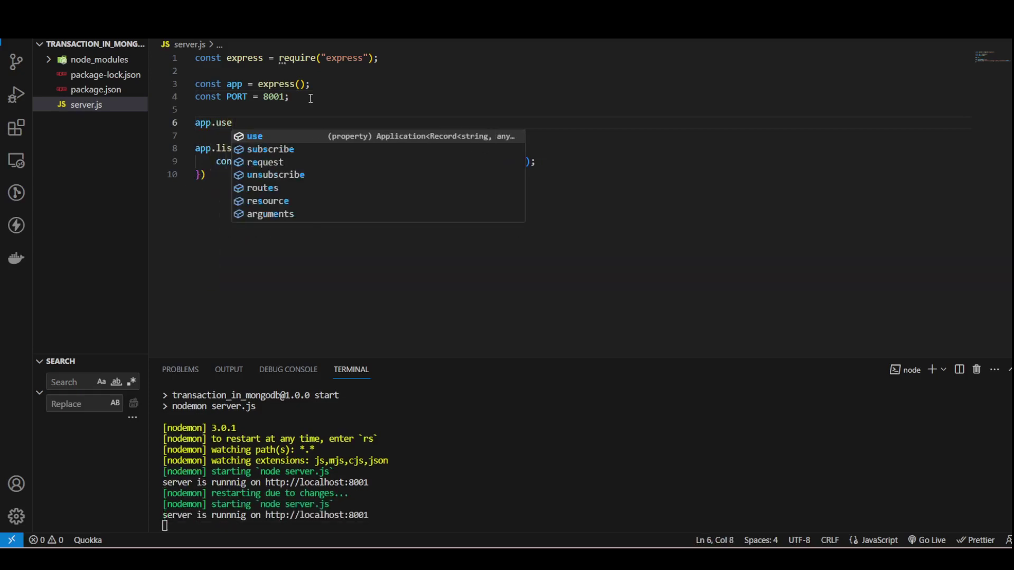
{"action": "type", "text": "(\"/"}
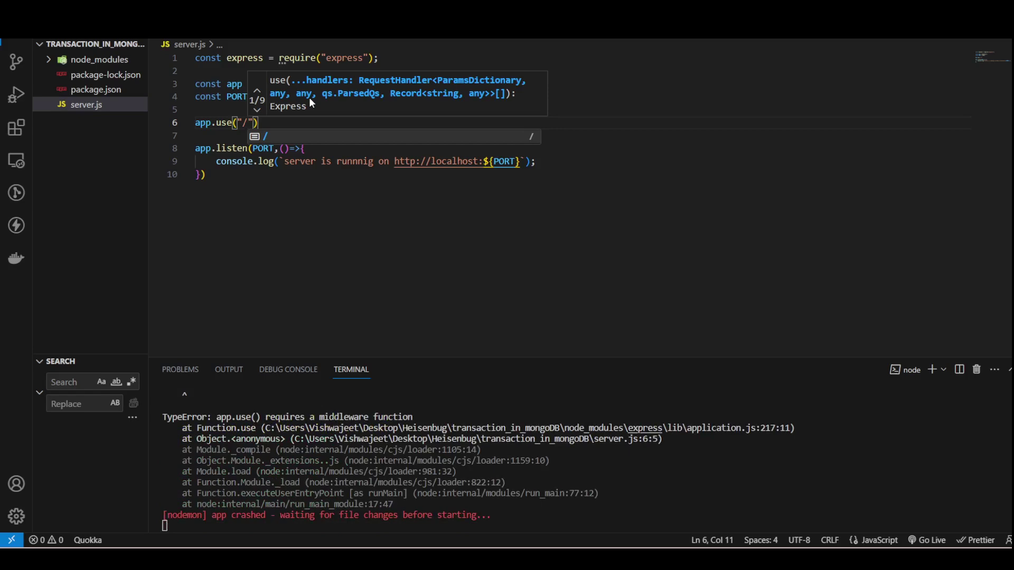
{"action": "key", "text": "Right"}
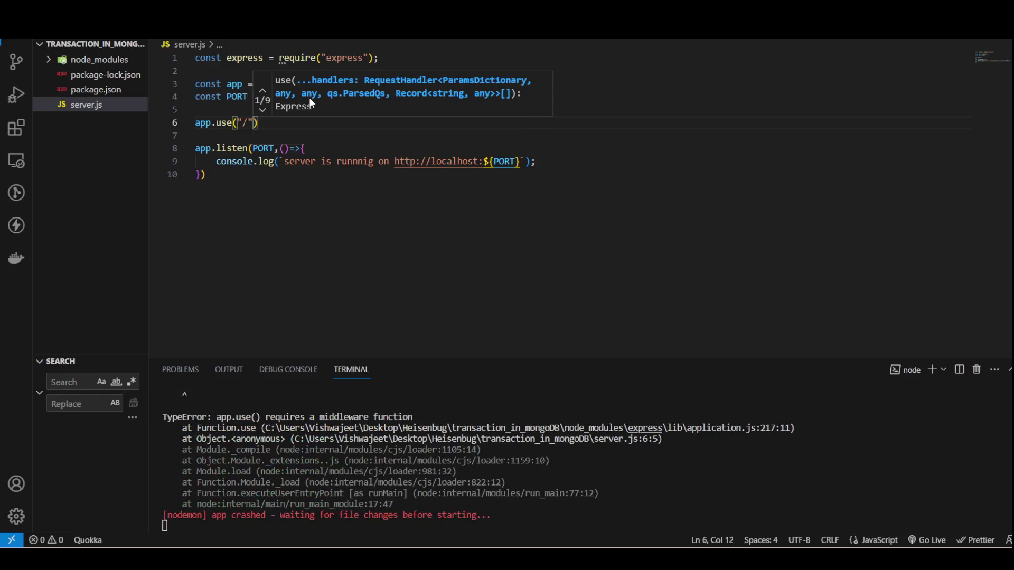
{"action": "type", "text": ","}
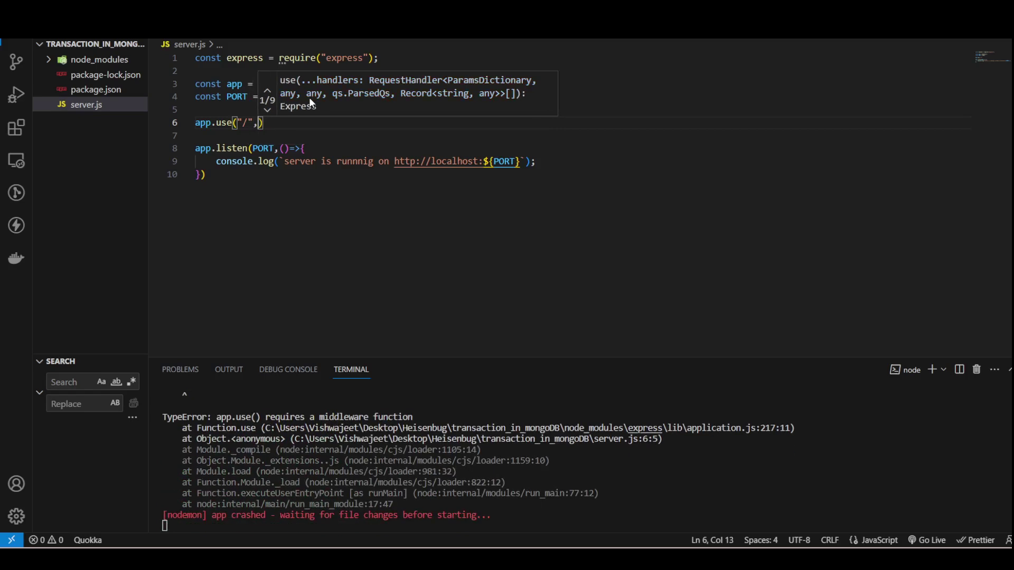
{"action": "type", "text": "(req,res"}
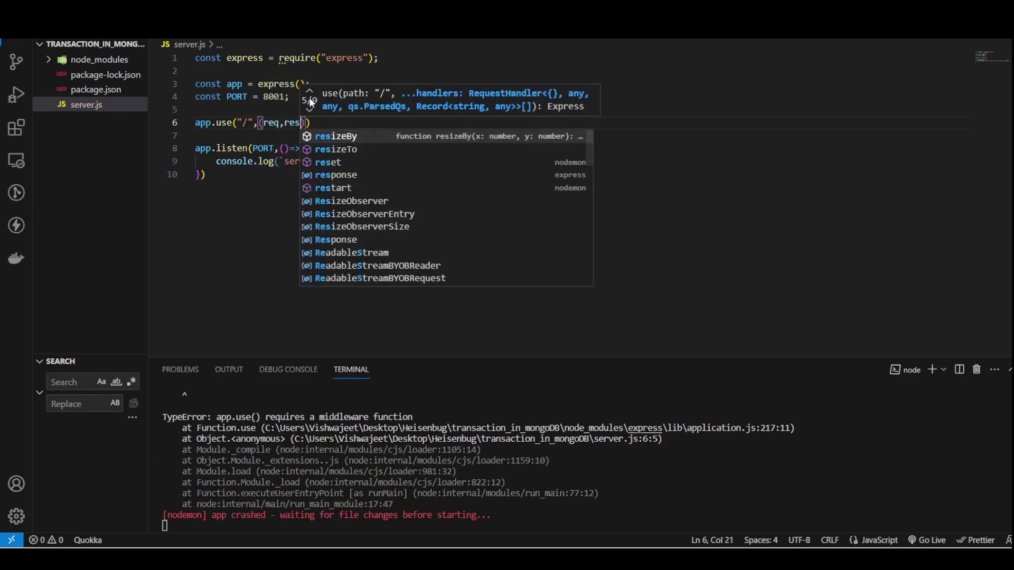
{"action": "key", "text": "Right"}
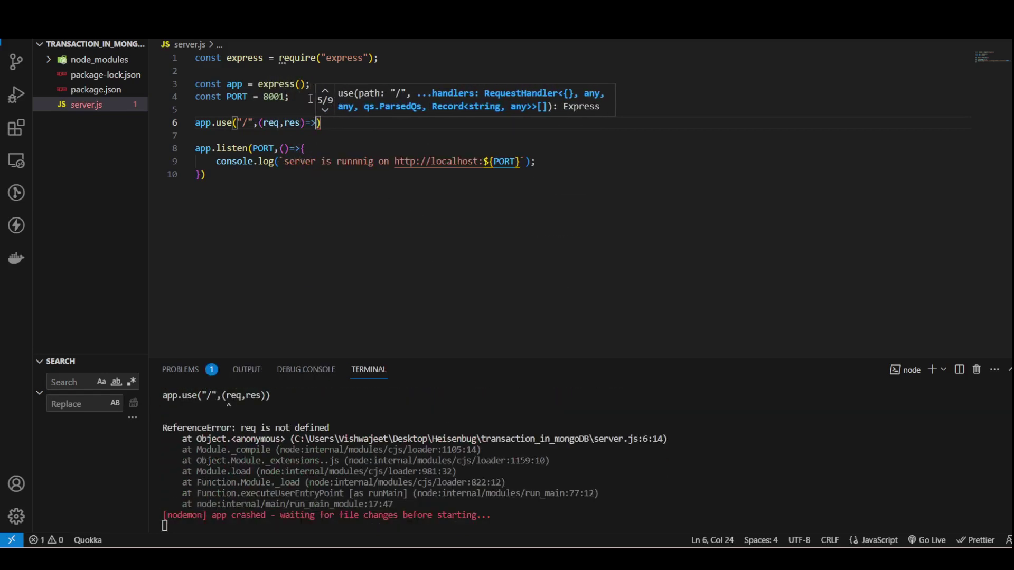
{"action": "type", "text": "=>{"}
- Insert a try/catch snippet into the "/" handler body
{"action": "key", "text": "Return"}
{"action": "type", "text": "try"}
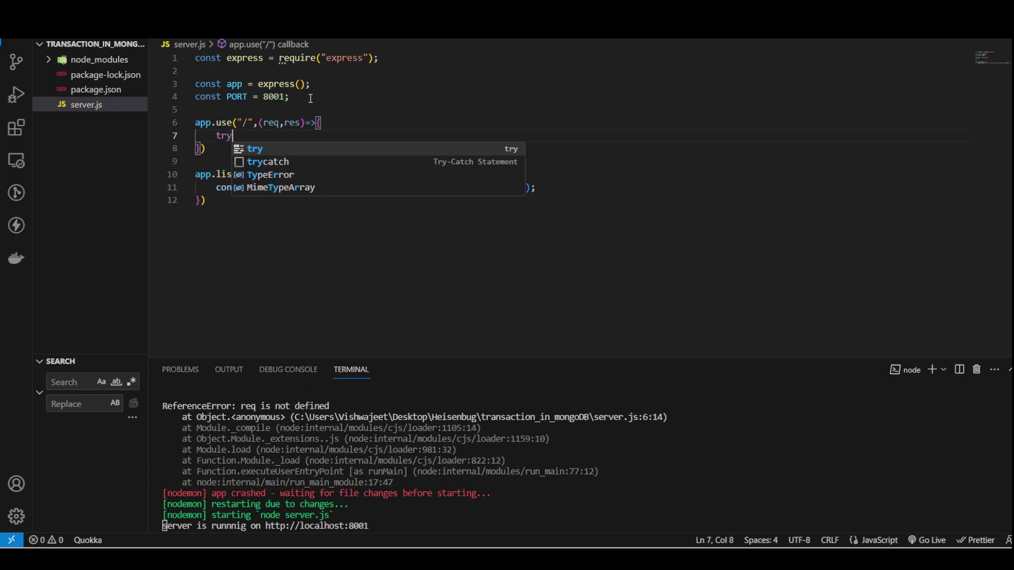
{"action": "key", "text": "Down"}
{"action": "key", "text": "Return"}
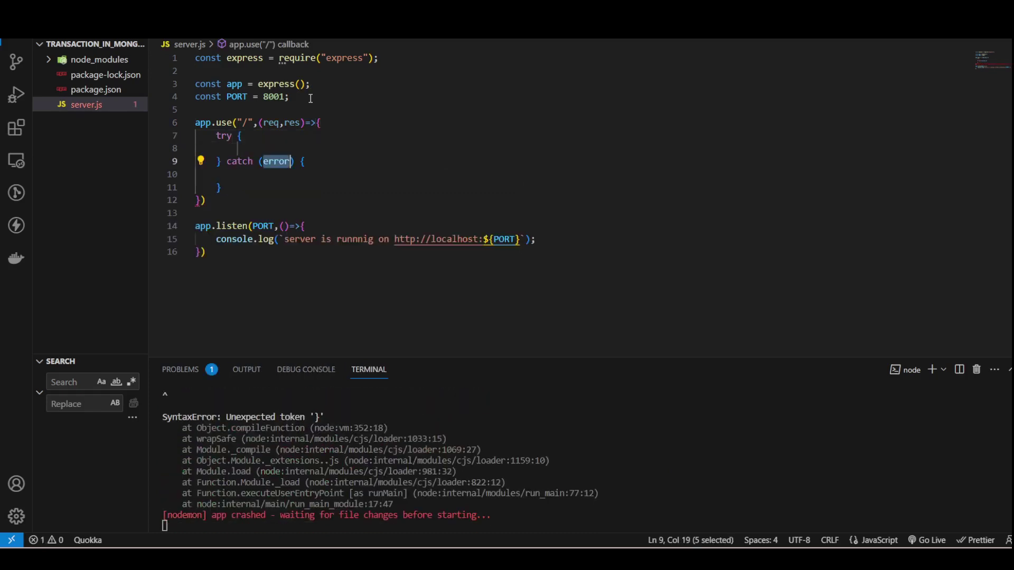
{"action": "left_click", "coordinate": [240, 147]}
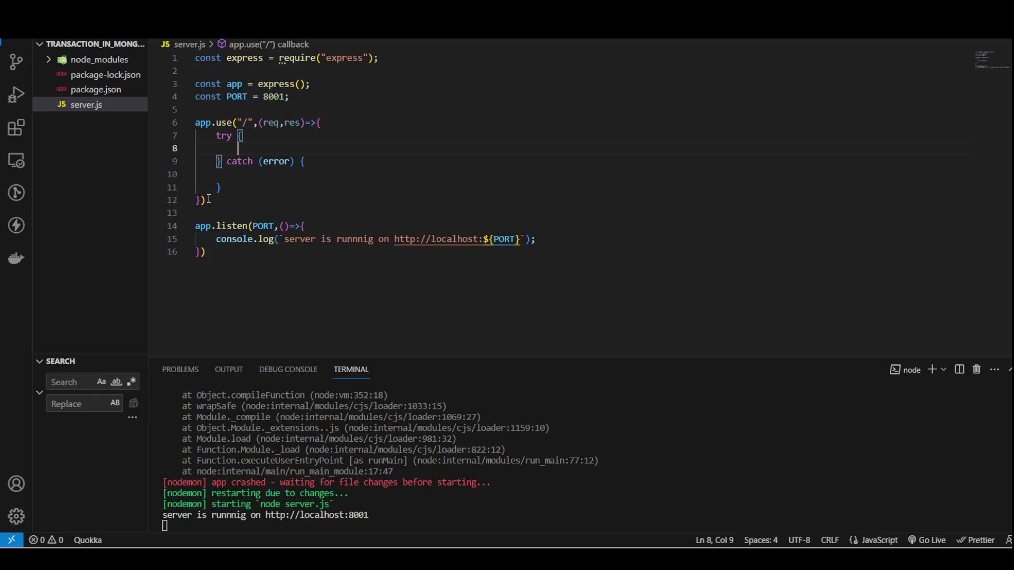
{"action": "left_click_drag", "start_coordinate": [207, 200], "coordinate": [190, 121]}
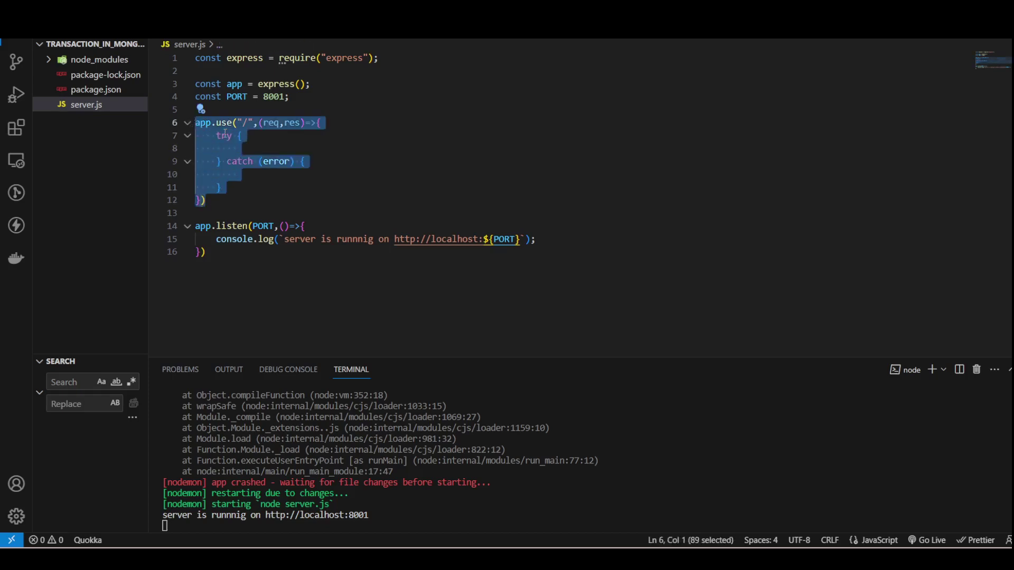
{"action": "left_click", "coordinate": [248, 136]}
{"action": "left_click", "coordinate": [237, 149]}
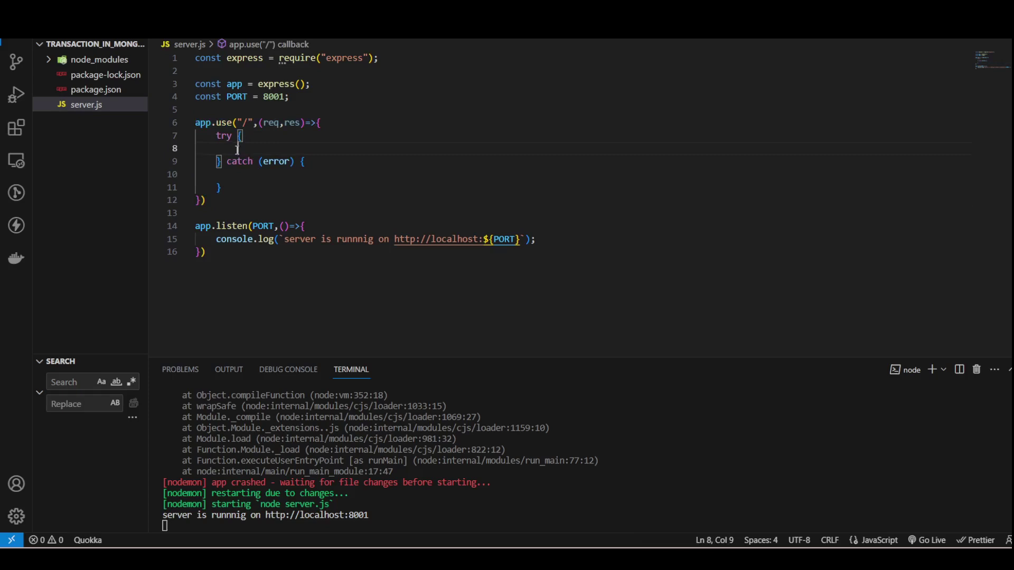
{"action": "type", "text": "re"}
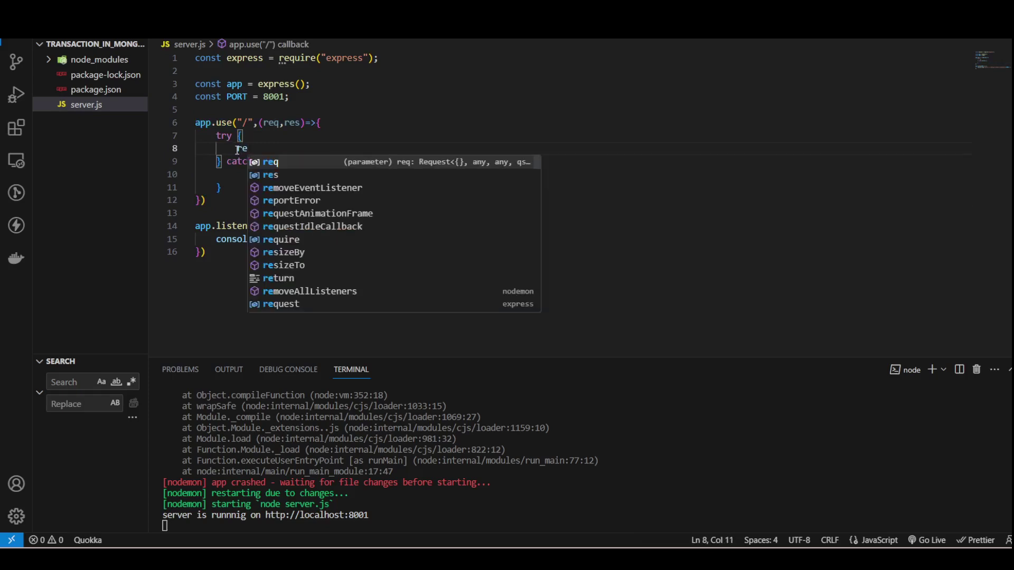
- Inside try, write return res.status(200).send("Request successfull") and save the file
{"action": "key", "text": "BackSpace"}
{"action": "key", "text": "BackSpace"}
{"action": "type", "text": "retur"}
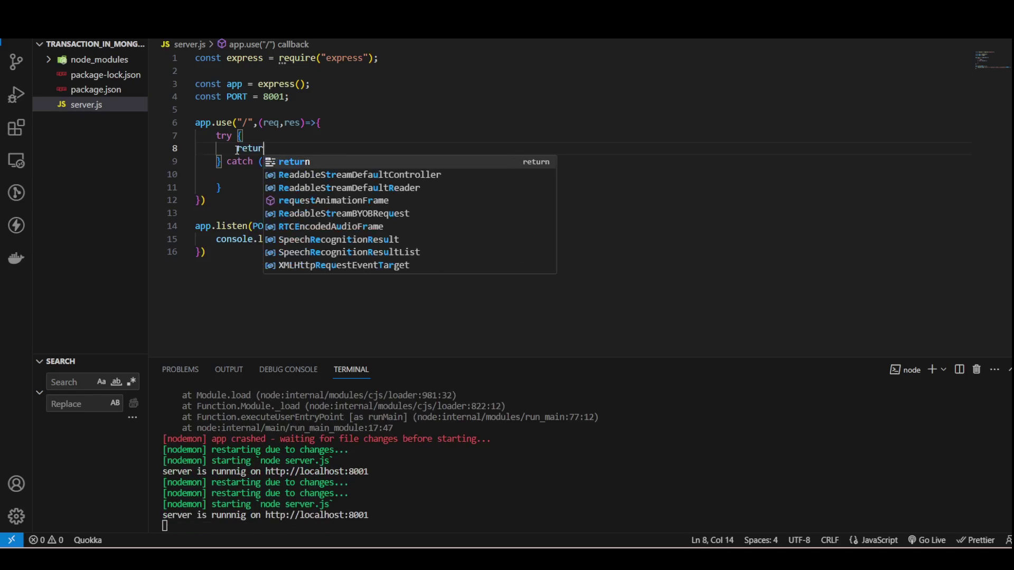
{"action": "key", "text": "Tab"}
{"action": "type", "text": "res.s"}
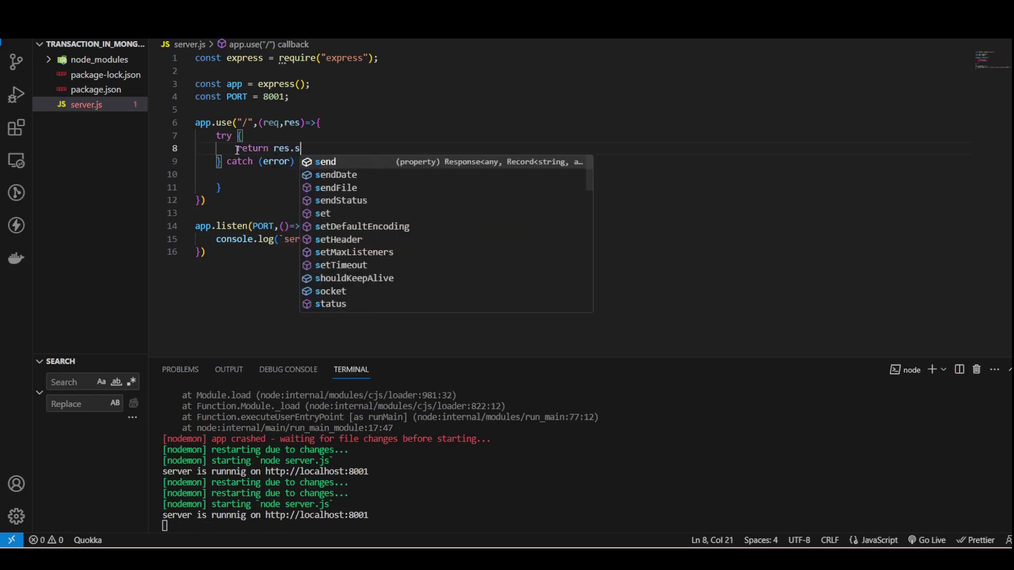
{"action": "type", "text": "ta"}
{"action": "key", "text": "Tab"}
{"action": "type", "text": "("}
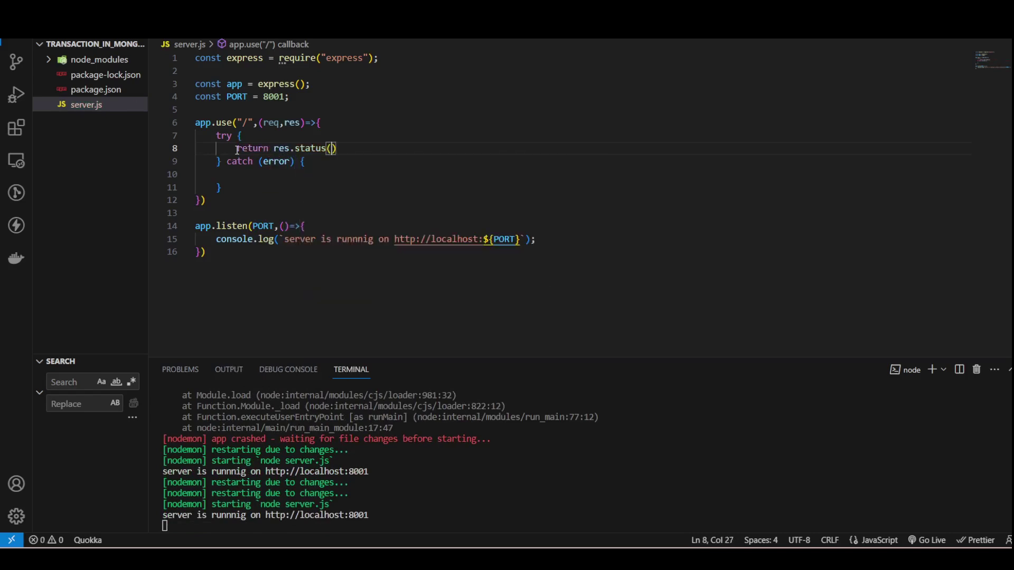
{"action": "type", "text": "200"}
{"action": "key", "text": "Right"}
{"action": "type", "text": "."}
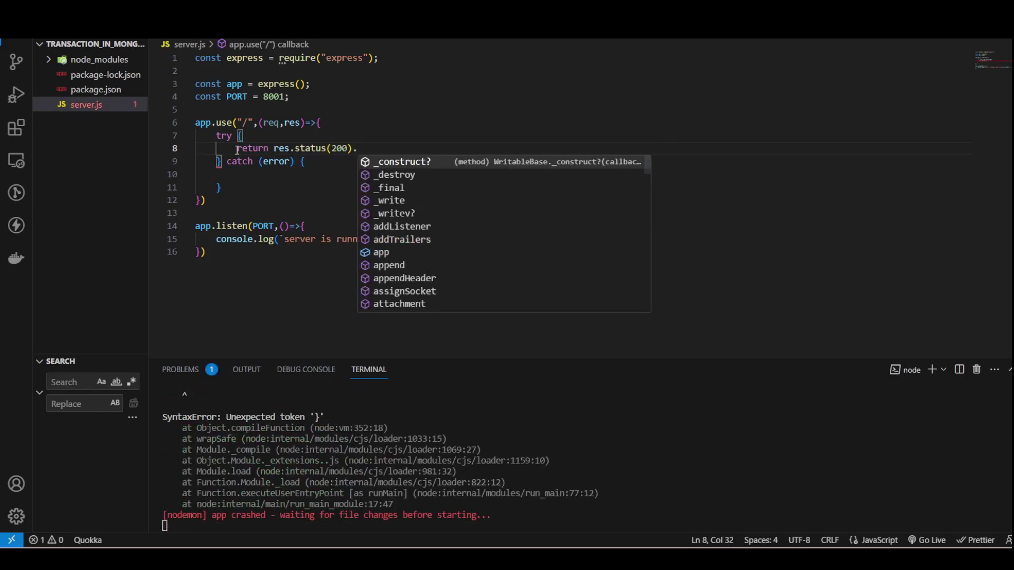
{"action": "type", "text": "s"}
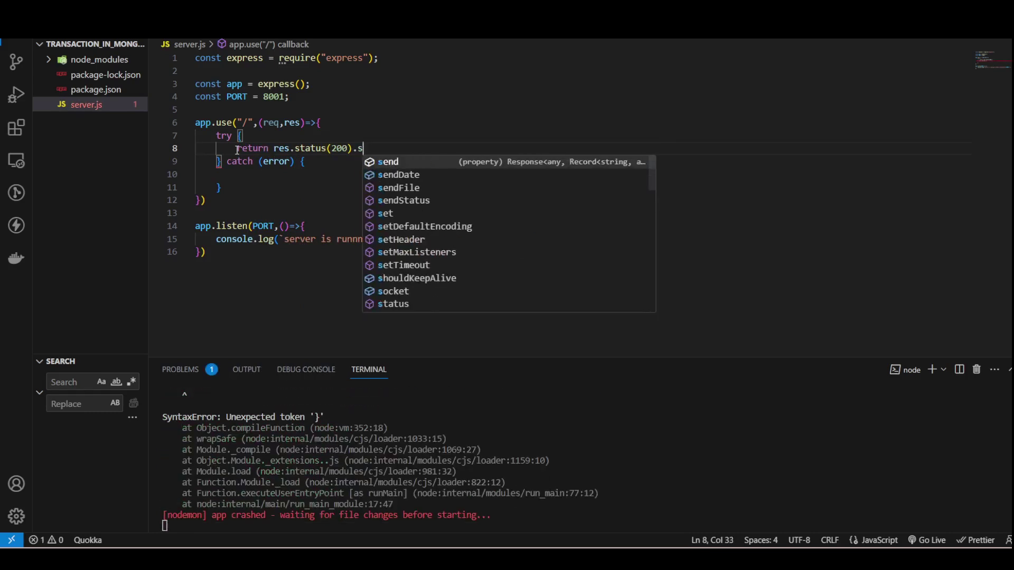
{"action": "type", "text": "end"}
{"action": "key", "text": "Escape"}
{"action": "type", "text": "("}
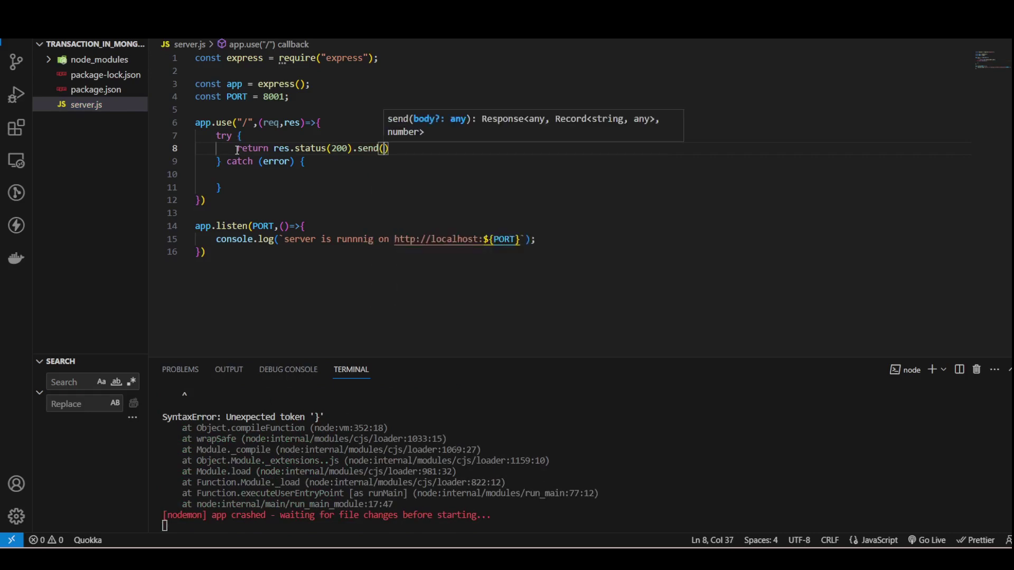
{"action": "type", "text": "\""}
{"action": "key", "text": "ctrl+s"}
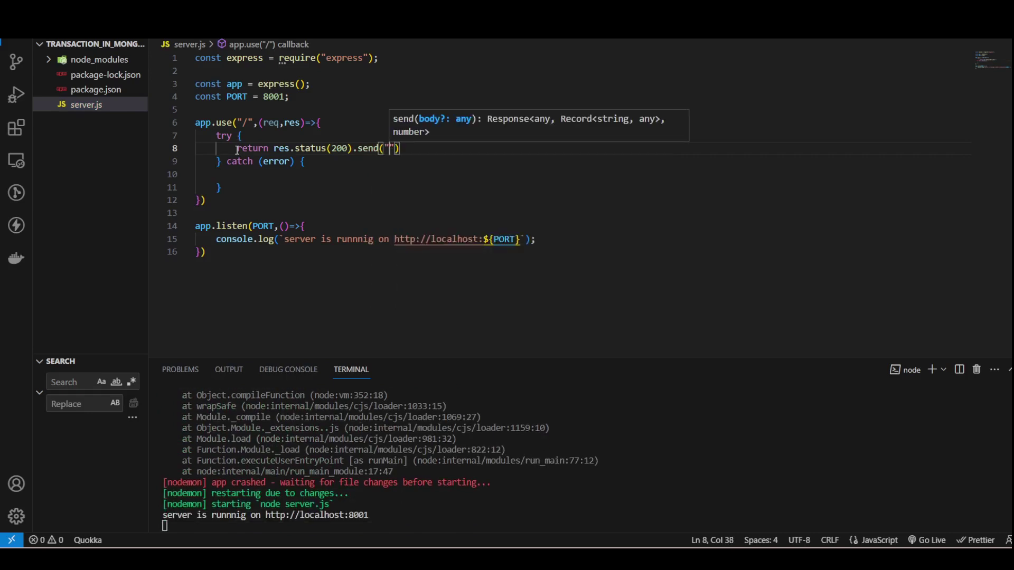
{"action": "type", "text": "Respo"}
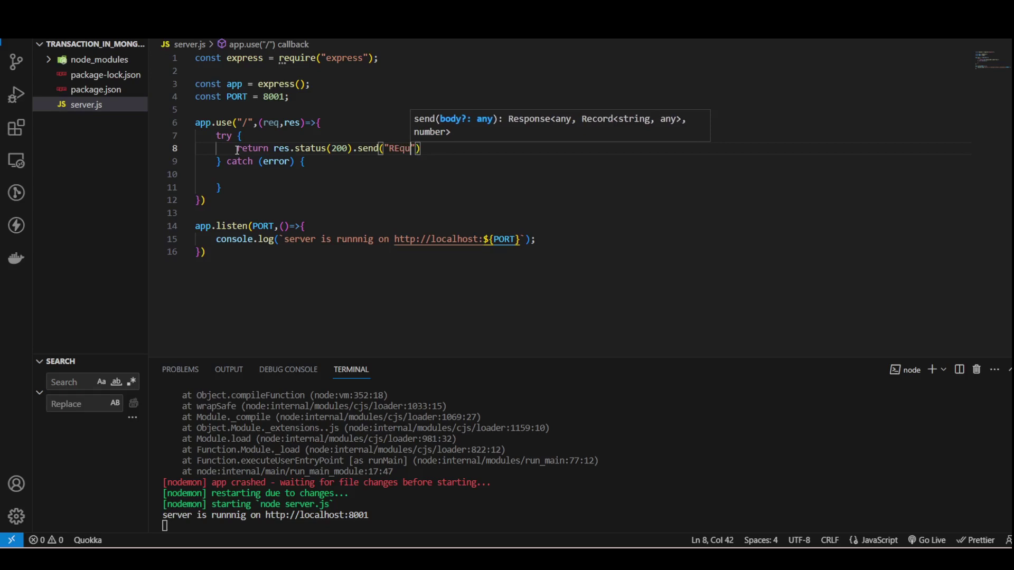
{"action": "key", "text": "BackSpace"}
{"action": "key", "text": "BackSpace"}
{"action": "key", "text": "BackSpace"}
{"action": "key", "text": "BackSpace"}
{"action": "type", "text": "o"}
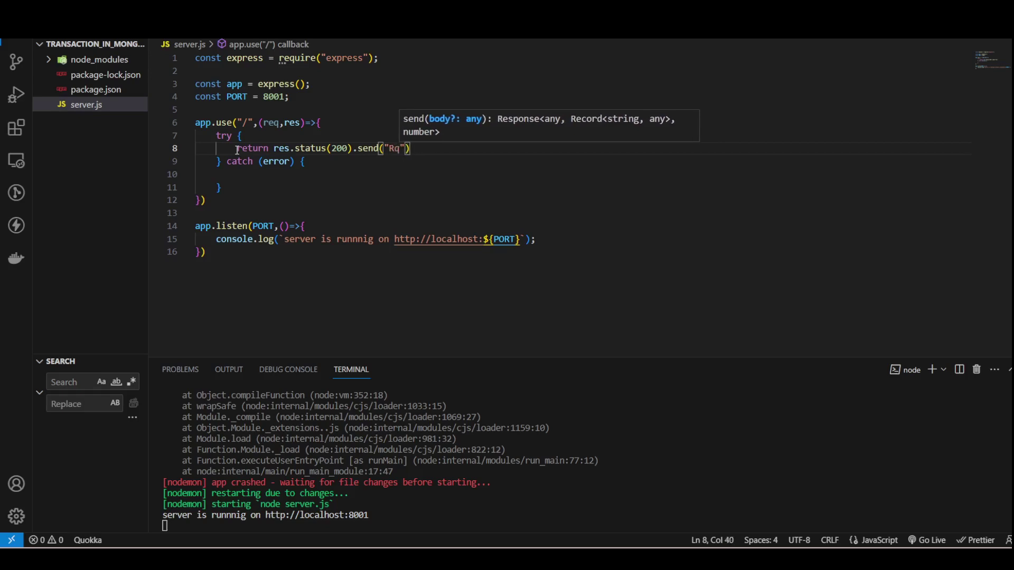
{"action": "type", "text": "qu"}
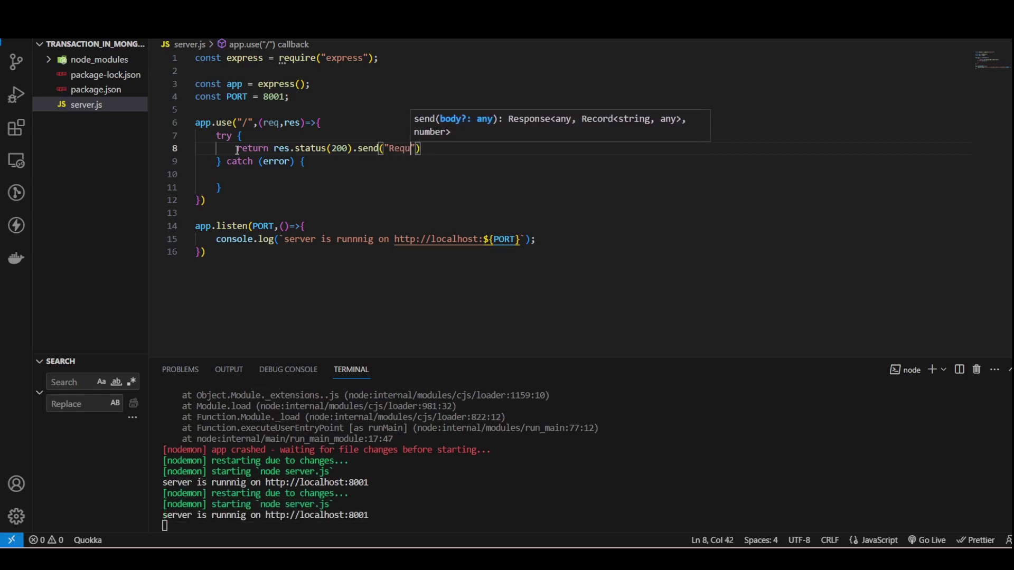
{"action": "type", "text": "est success"}
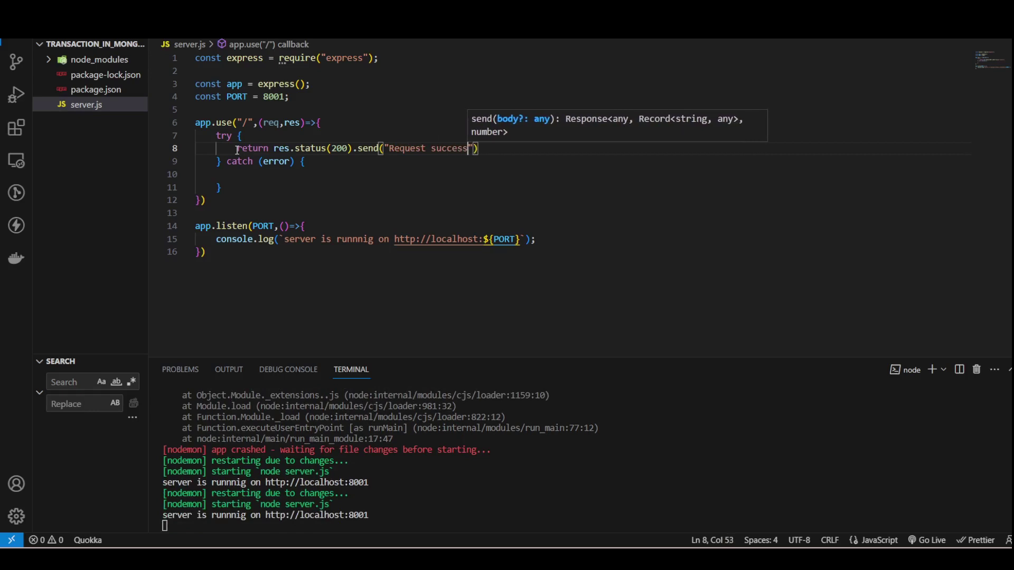
{"action": "type", "text": "full"}
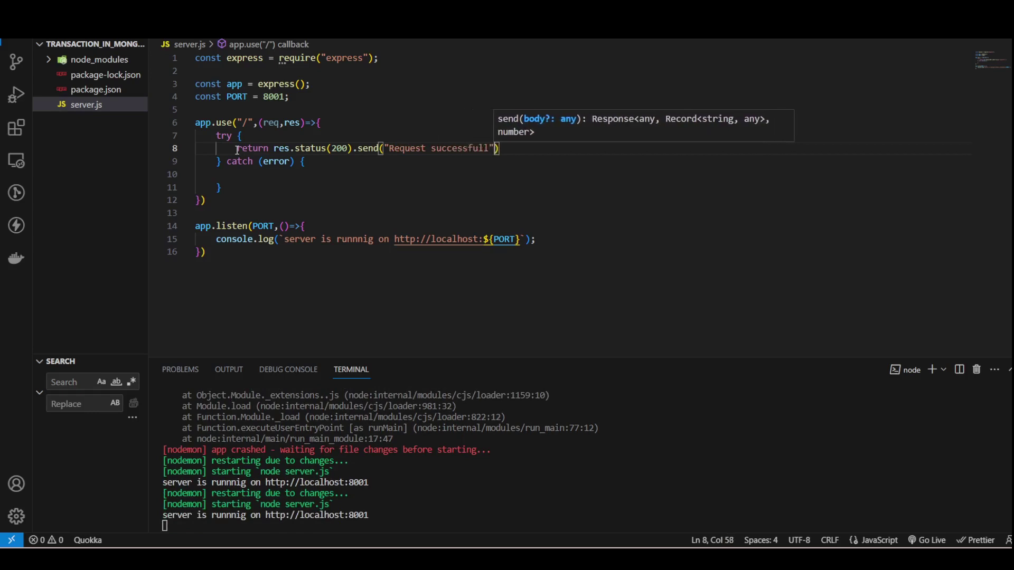
- Fill the '/' handler's empty catch block with return res.status(500).send("Something went wrong");
{"action": "key", "text": "ctrl+s"}
{"action": "type", "text": ";"}
{"action": "left_click", "coordinate": [235, 175]}
{"action": "key", "text": "ctrl+s"}
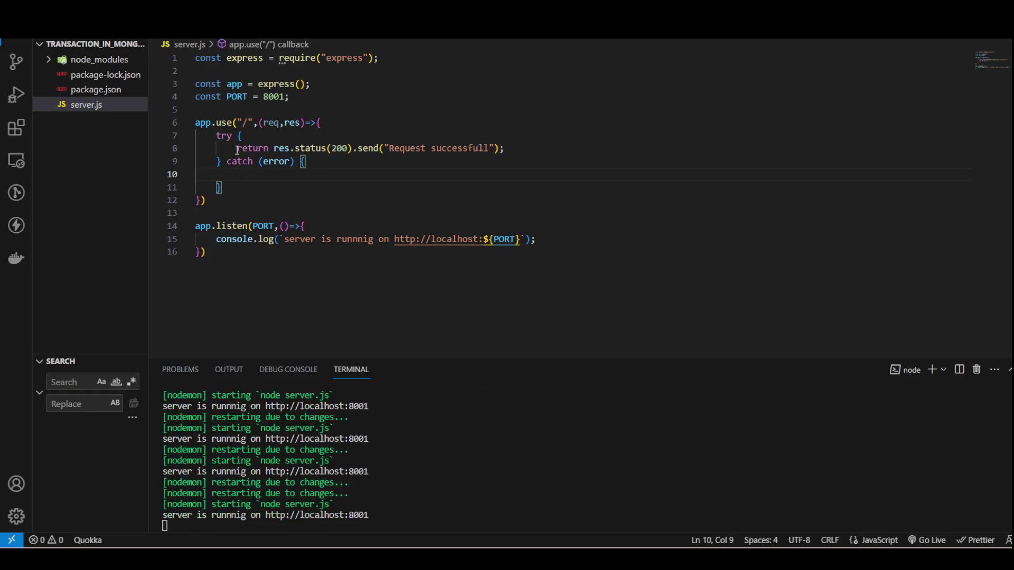
{"action": "type", "text": "return re"}
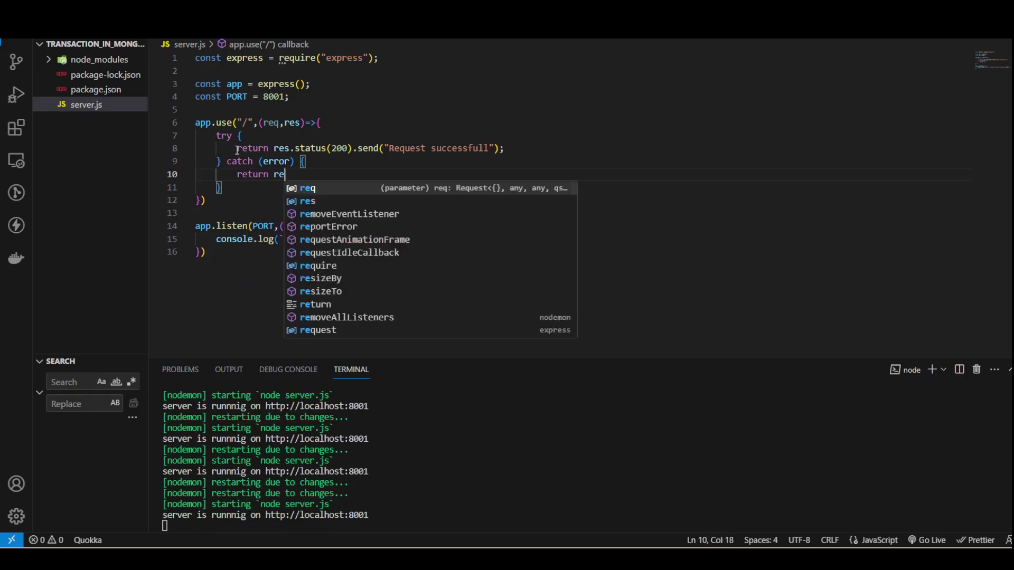
{"action": "type", "text": "s.status"}
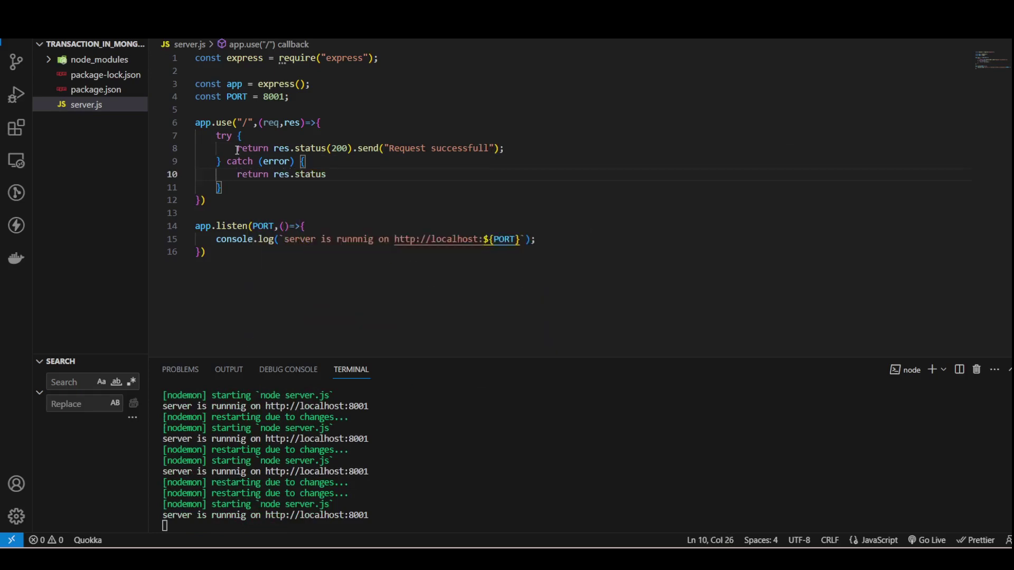
{"action": "type", "text": "(4"}
{"action": "key", "text": "BackSpace"}
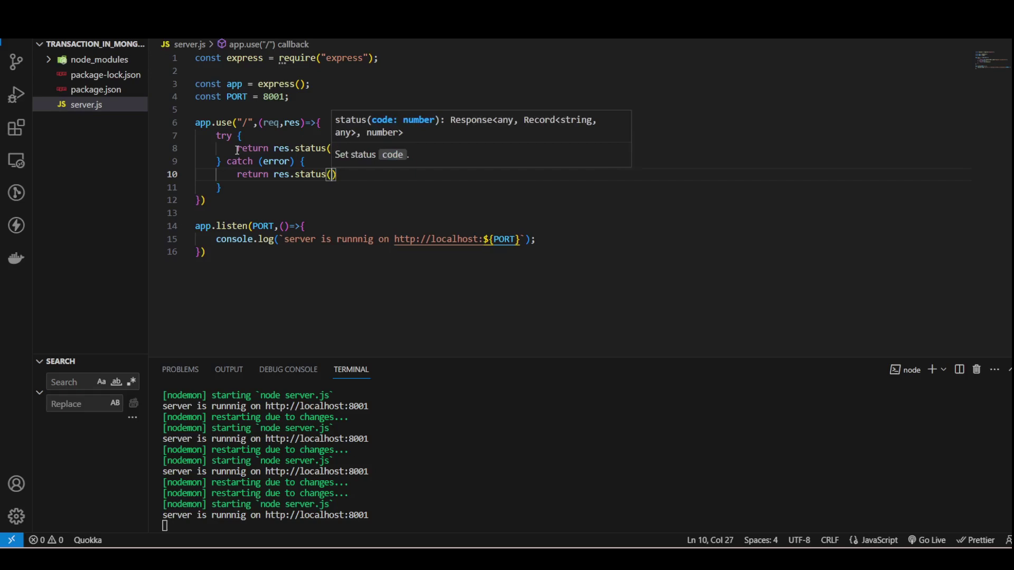
{"action": "type", "text": "500"}
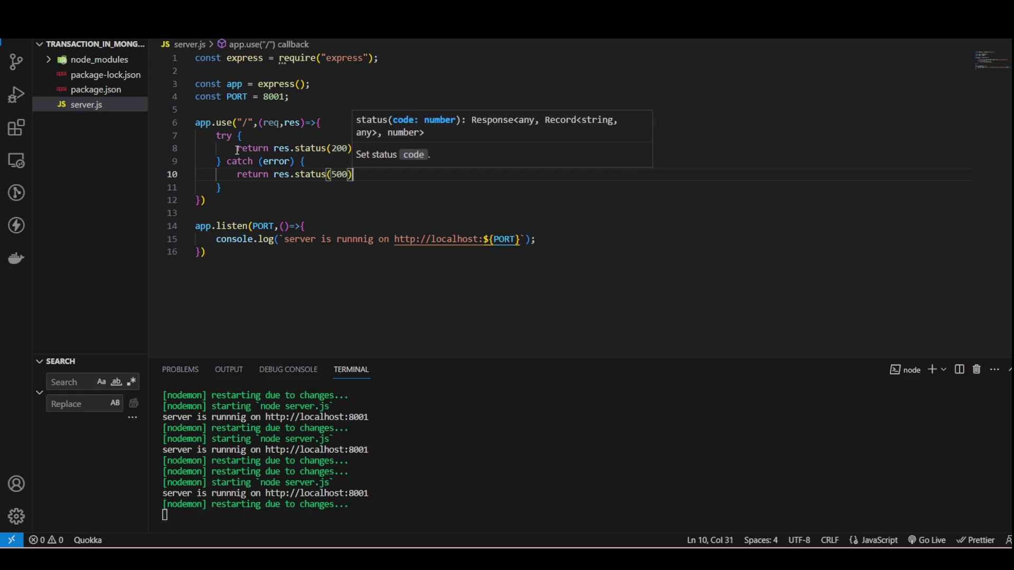
{"action": "key", "text": "Right"}
{"action": "type", "text": ".s"}
{"action": "key", "text": "Tab"}
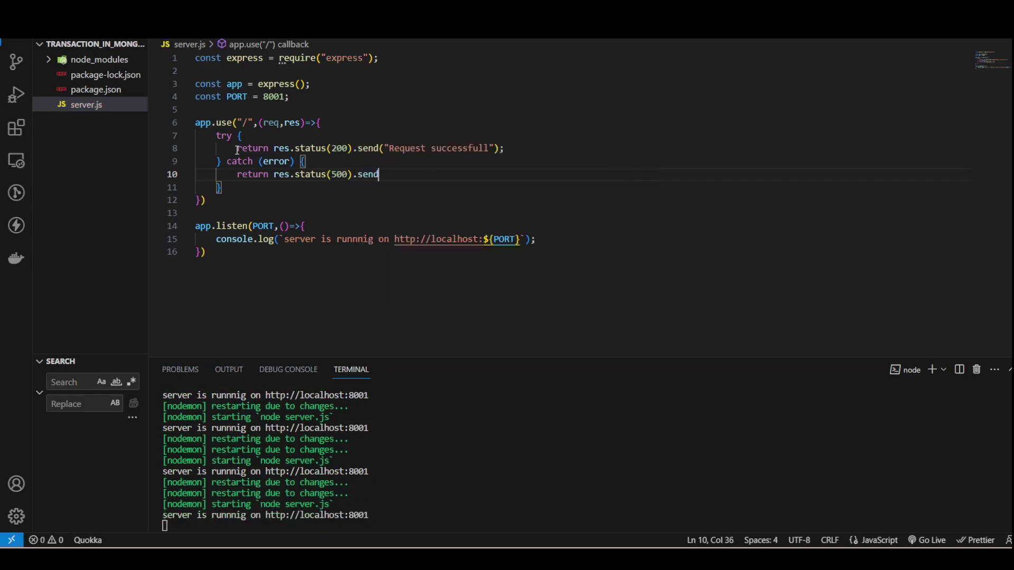
{"action": "type", "text": "("}
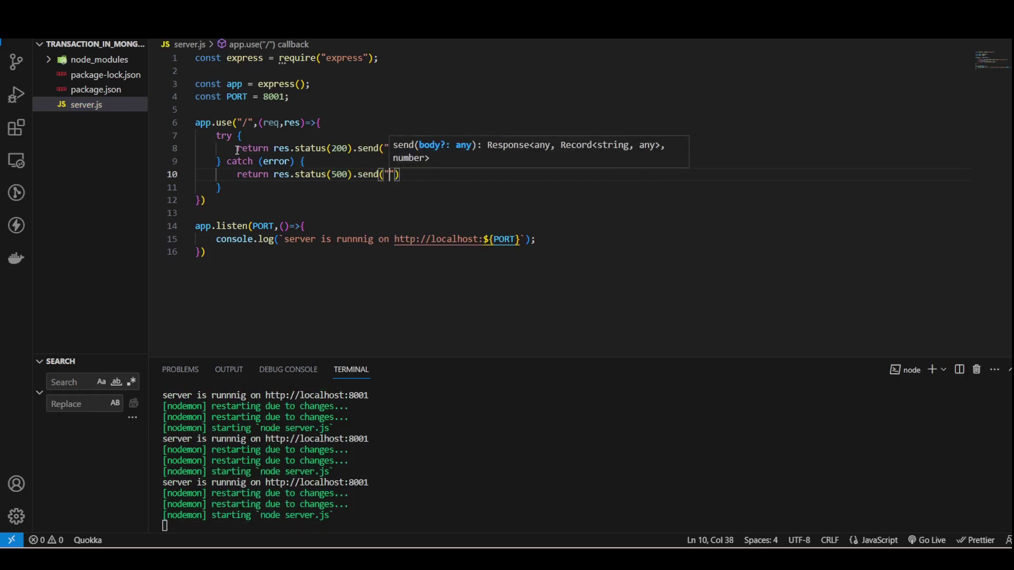
{"action": "type", "text": "\"Something went"}
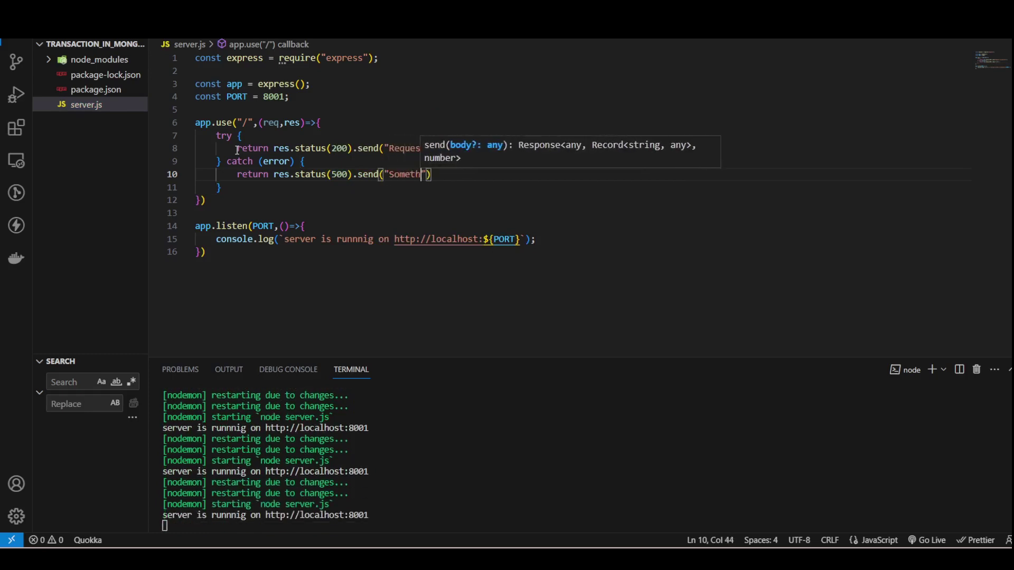
{"action": "type", "text": " w"}
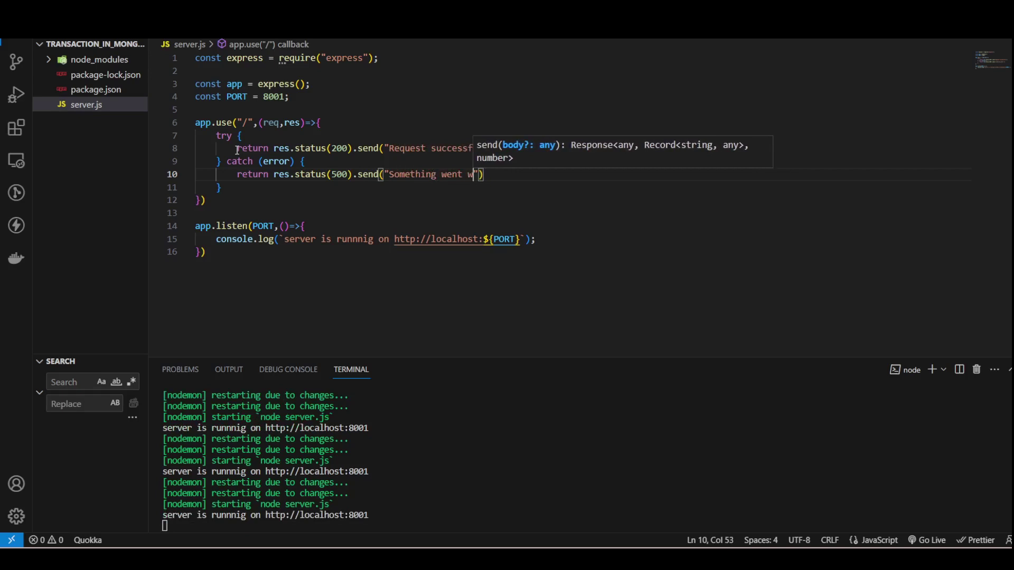
{"action": "type", "text": "ront"}
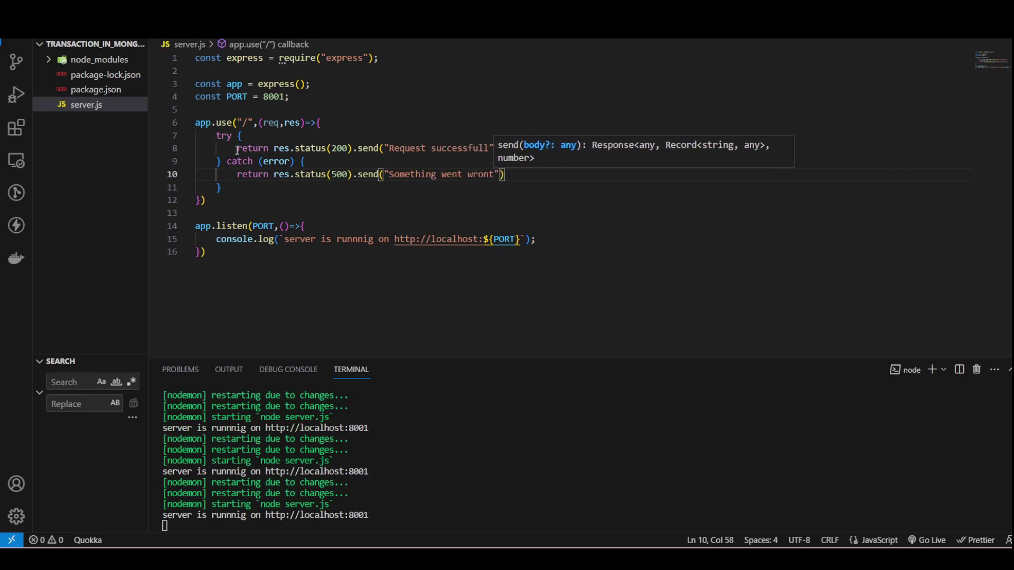
{"action": "key", "text": "BackSpace"}
{"action": "type", "text": "g"}
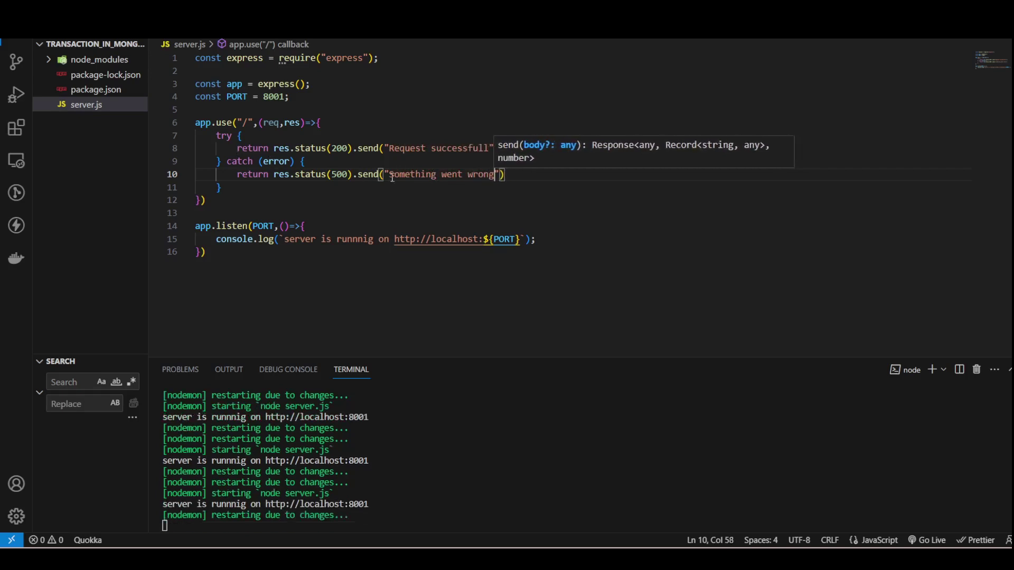
{"action": "left_click", "coordinate": [511, 176]}
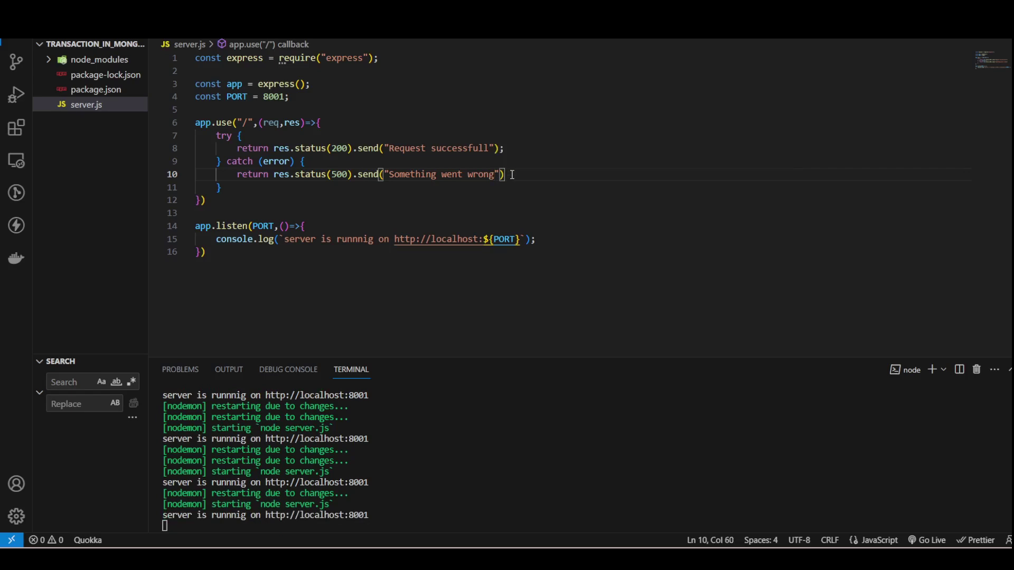
{"action": "left_click", "coordinate": [512, 151]}
{"action": "left_click", "coordinate": [510, 175]}
{"action": "type", "text": ";"}
{"action": "key", "text": "ctrl+s"}
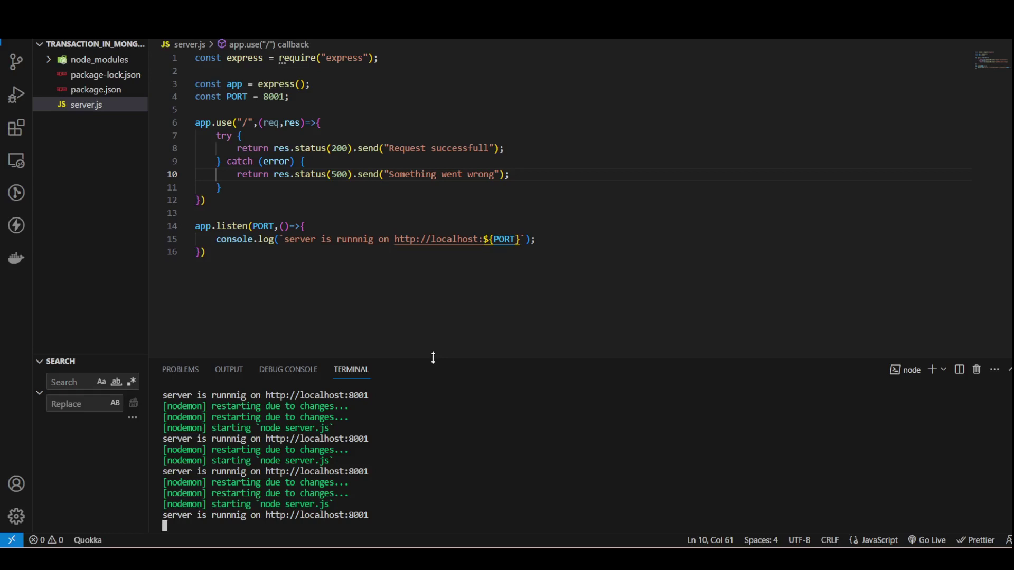
- Enlarge the terminal panel by dragging its top border upward, then focus the terminal
{"action": "left_click_drag", "start_coordinate": [432, 358], "coordinate": [432, 390]}
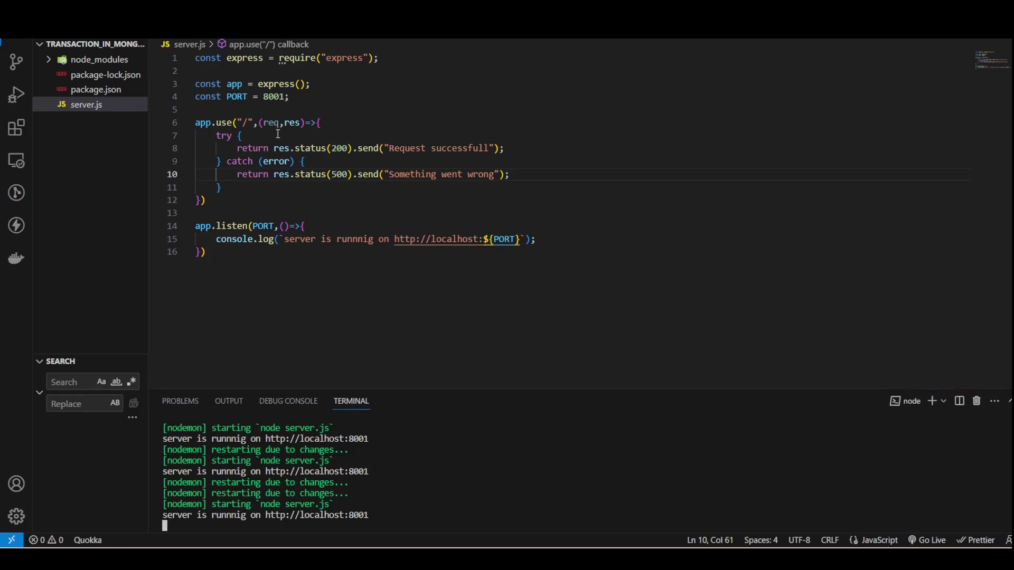
{"action": "left_click", "coordinate": [322, 123]}
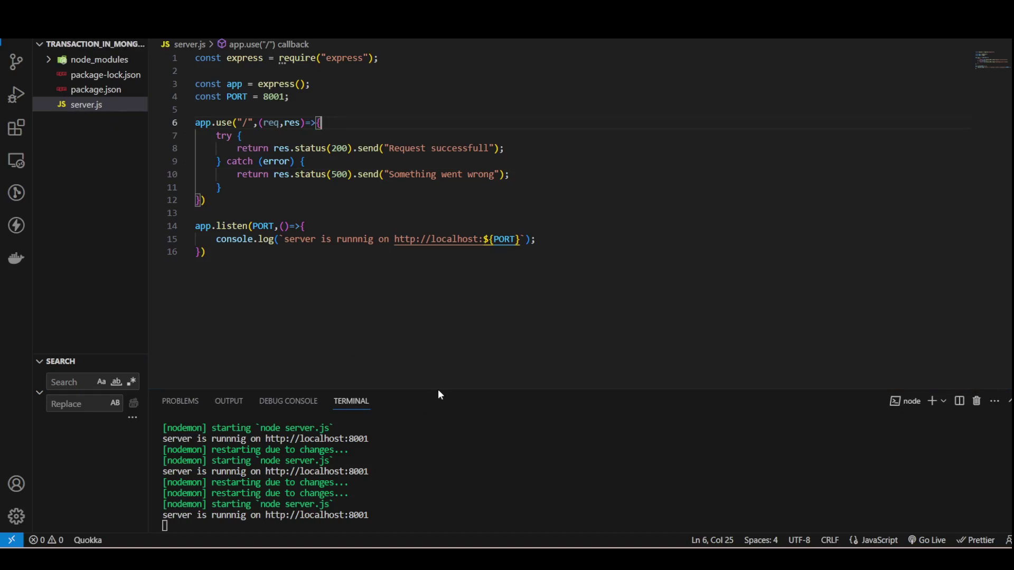
{"action": "left_click_drag", "start_coordinate": [437, 389], "coordinate": [440, 338]}
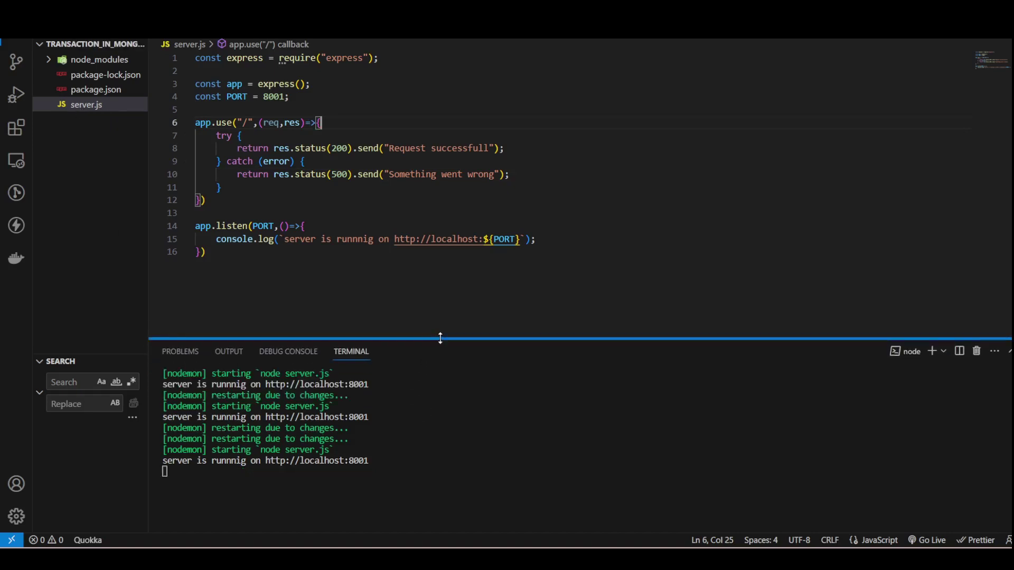
{"action": "left_click", "coordinate": [300, 476]}
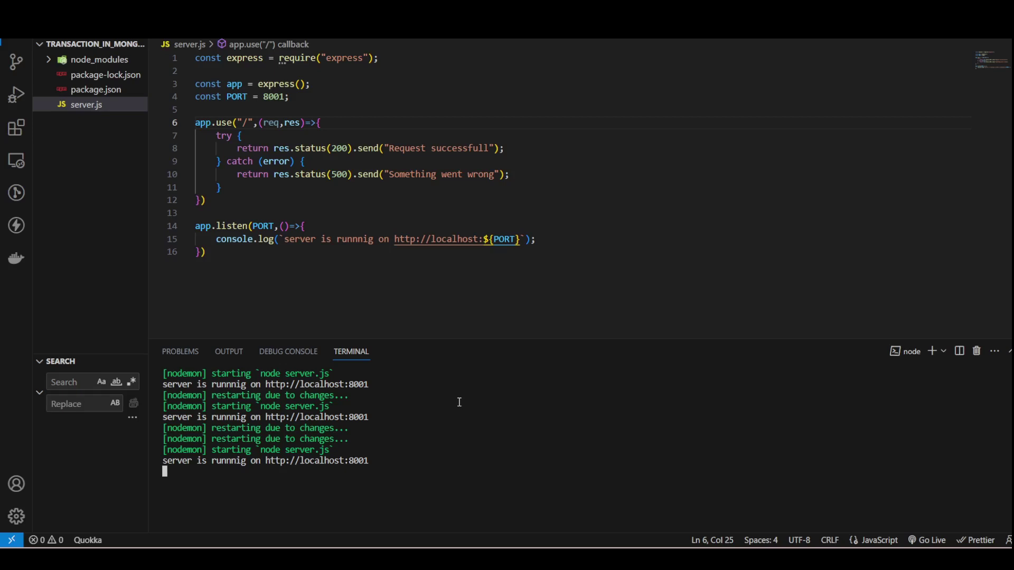
- Stop the nodemon server, confirming the batch job termination, and run npm i mongoose
{"action": "key", "text": "ctrl+c"}
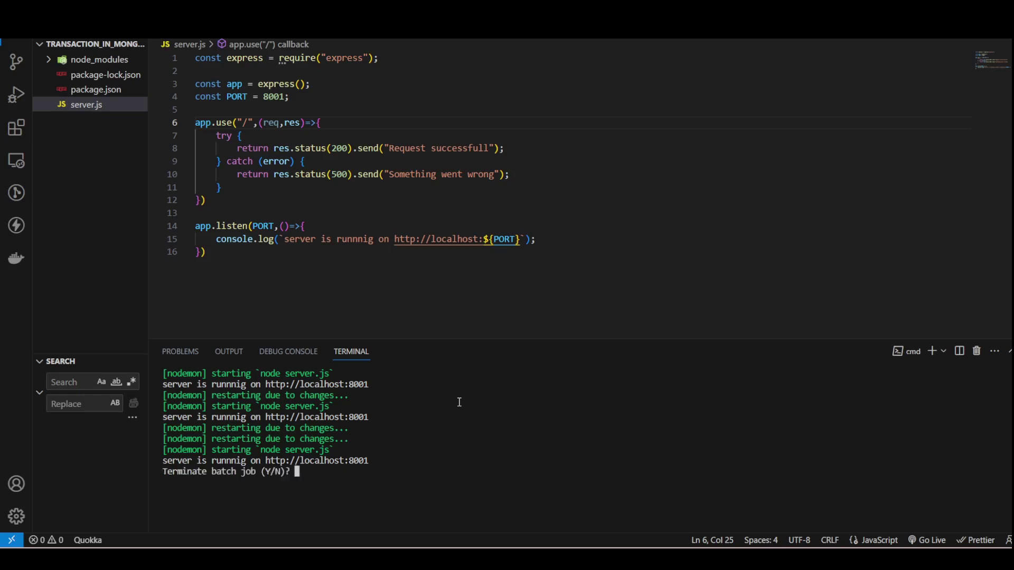
{"action": "type", "text": "y"}
{"action": "key", "text": "Return"}
{"action": "type", "text": "np"}
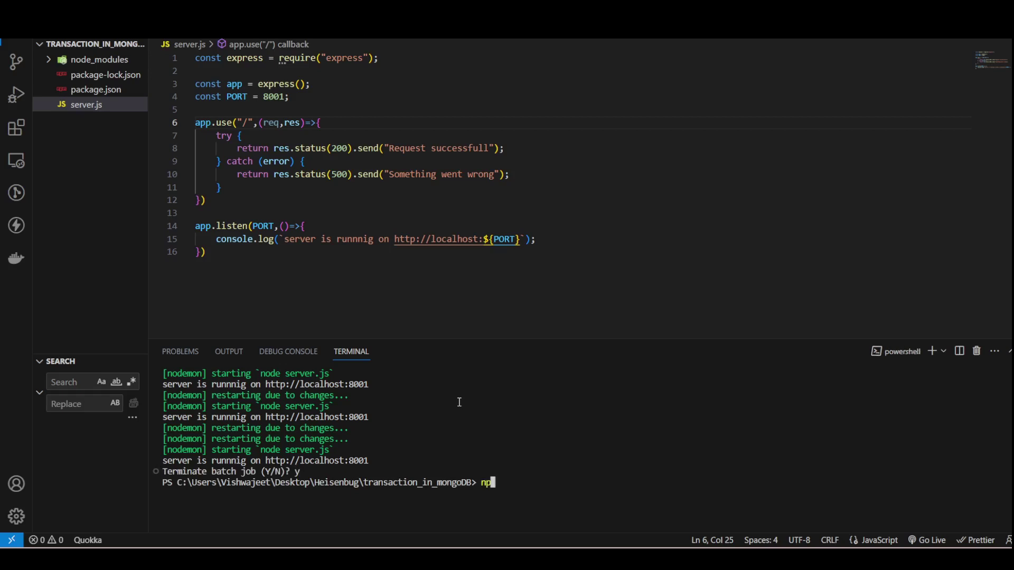
{"action": "type", "text": "m i mongoos"}
{"action": "type", "text": "e"}
{"action": "key", "text": "Return"}
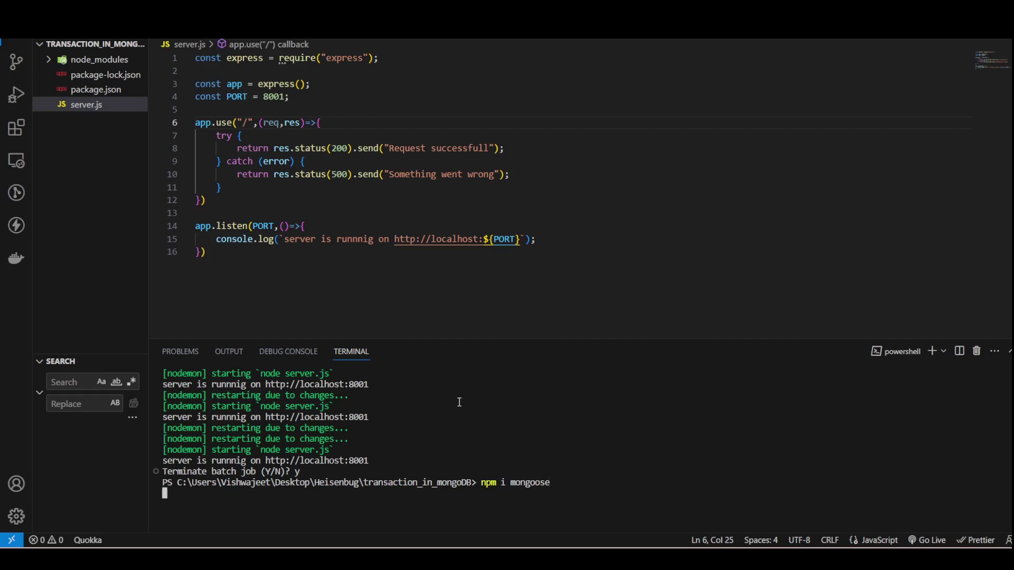